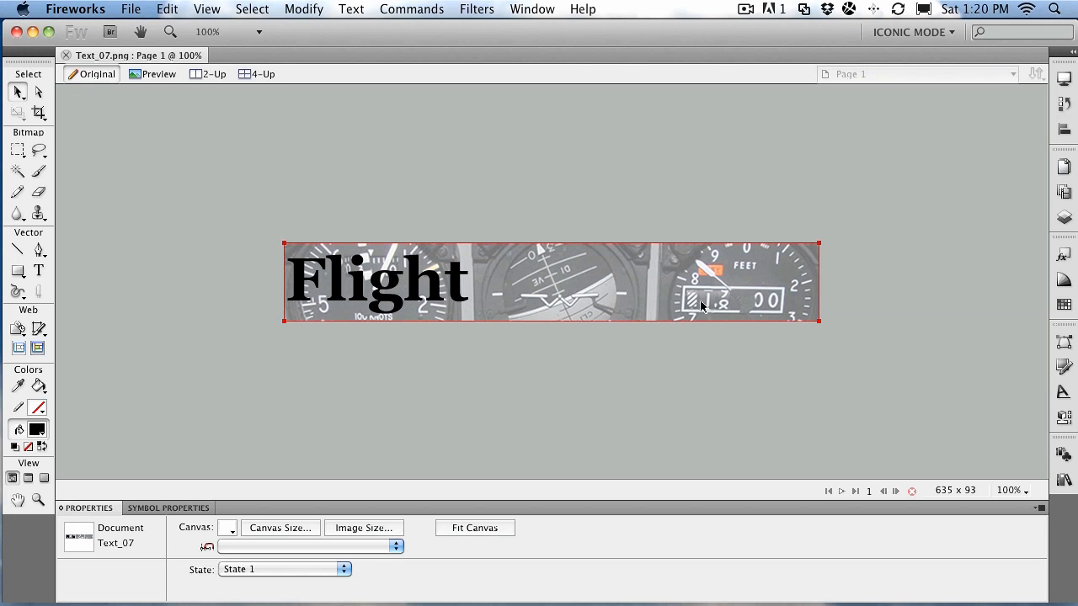
Try a red Glow filter with a width of 2 on the Flight text and remove it.
{"action": "left_click", "coordinate": [378, 293]}
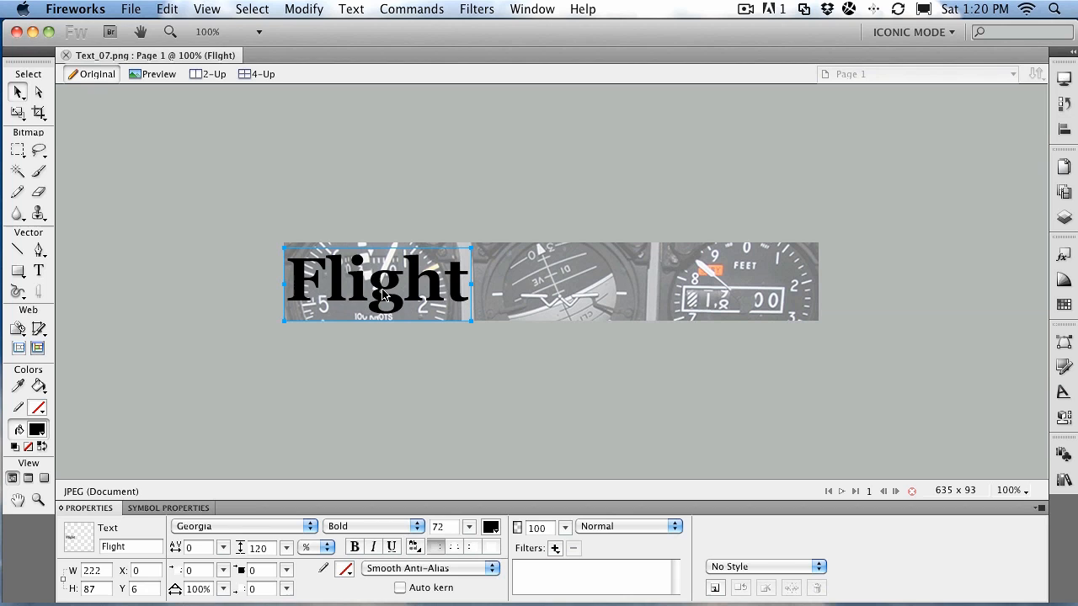
{"action": "left_click", "coordinate": [554, 548]}
{"action": "mouse_move", "coordinate": [633, 548]}
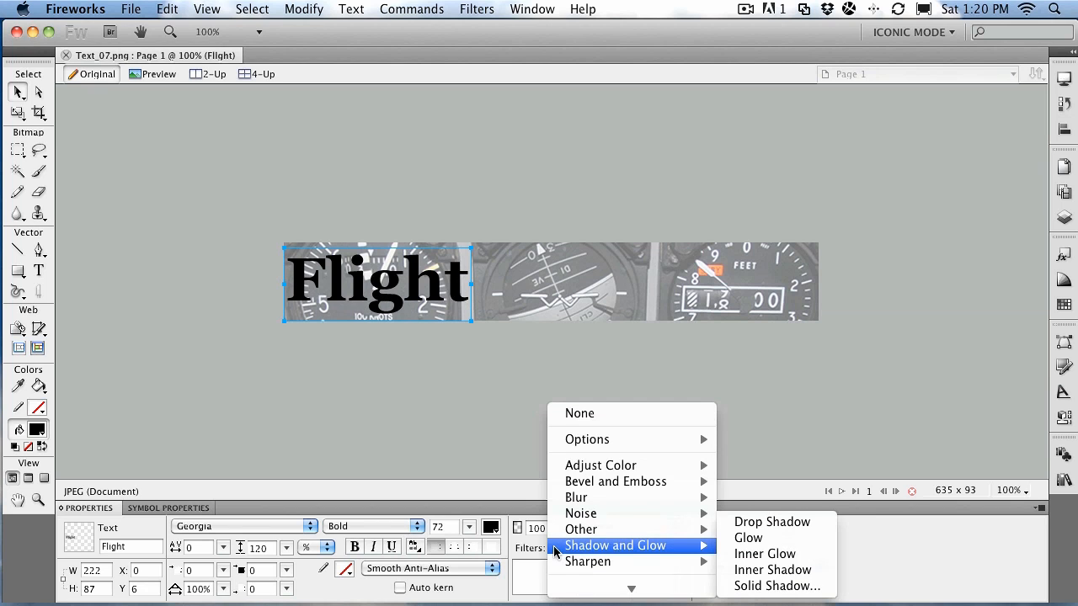
{"action": "left_click", "coordinate": [747, 541]}
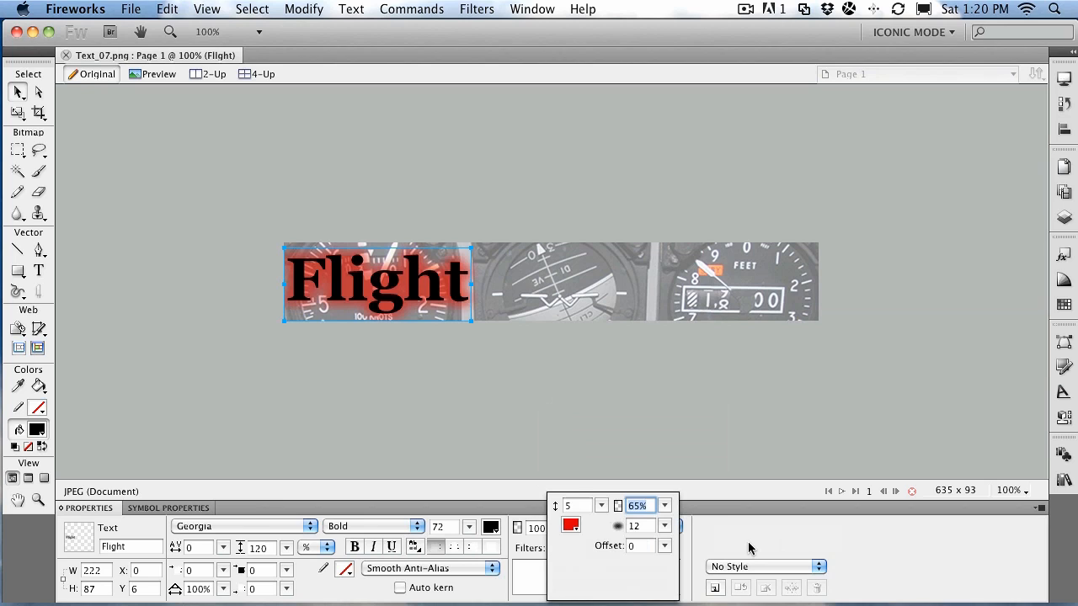
{"action": "left_click_drag", "start_coordinate": [601, 505], "coordinate": [598, 511]}
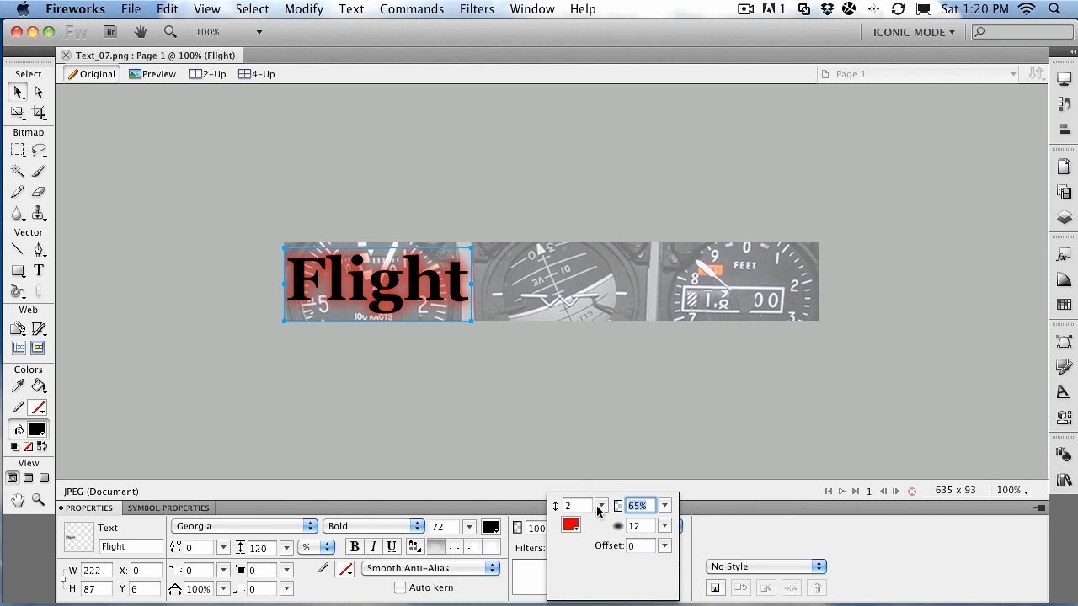
{"action": "left_click", "coordinate": [515, 562]}
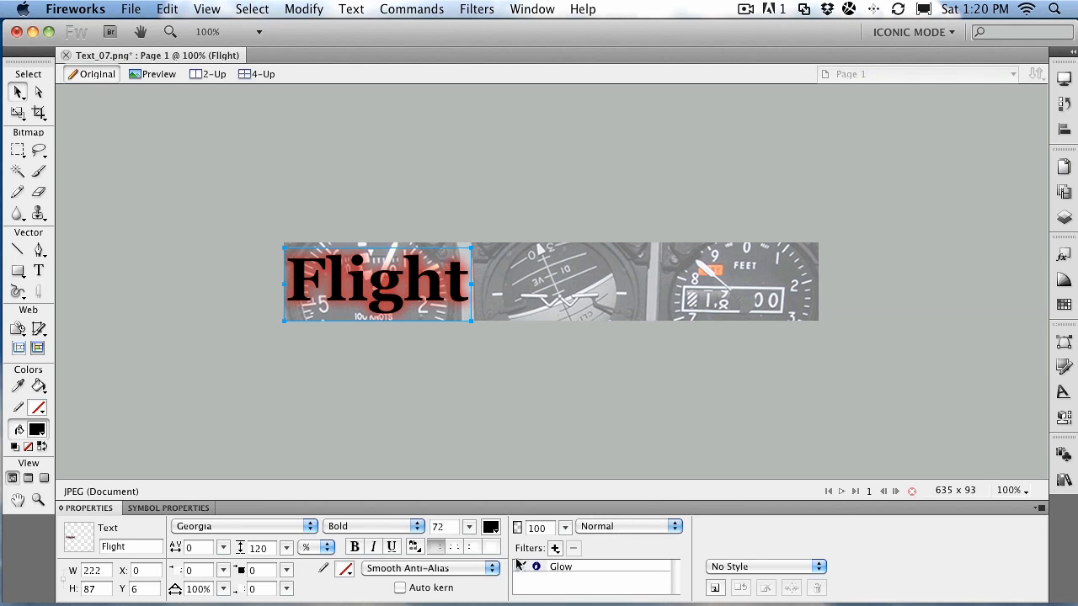
{"action": "left_click", "coordinate": [561, 569]}
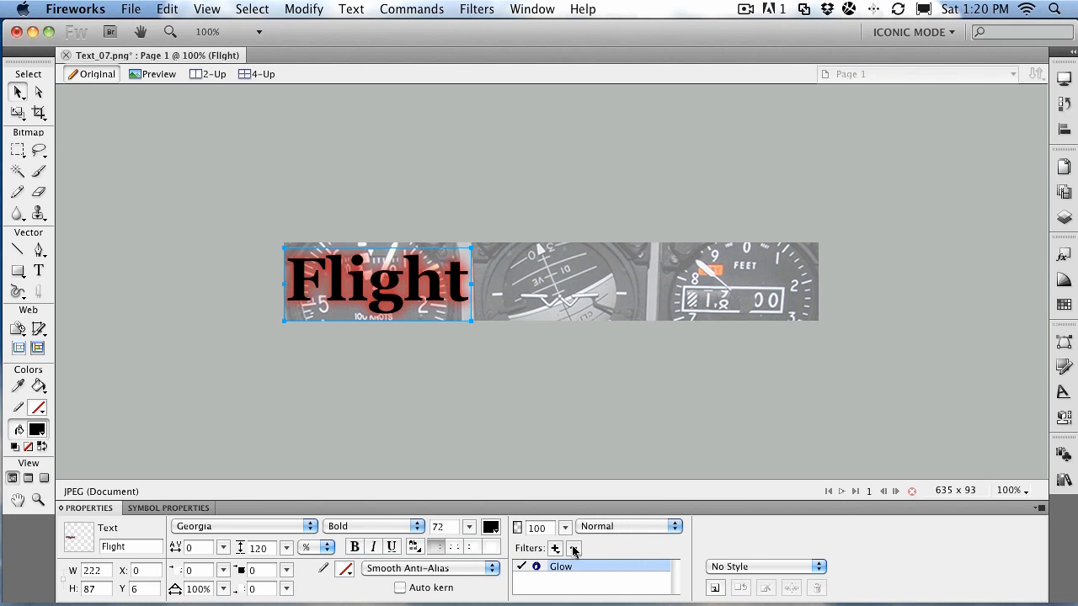
{"action": "left_click", "coordinate": [574, 548]}
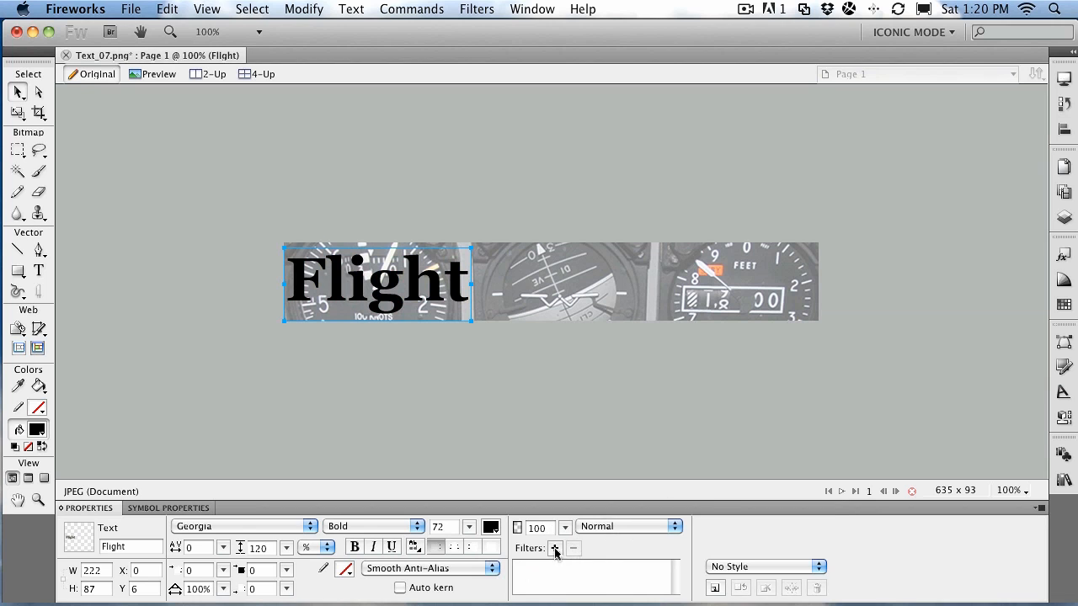
Try a Drop Shadow filter on the Flight text with and without Knock Out, and remove the filter.
{"action": "left_click", "coordinate": [555, 548]}
{"action": "mouse_move", "coordinate": [599, 546]}
{"action": "left_click", "coordinate": [762, 521]}
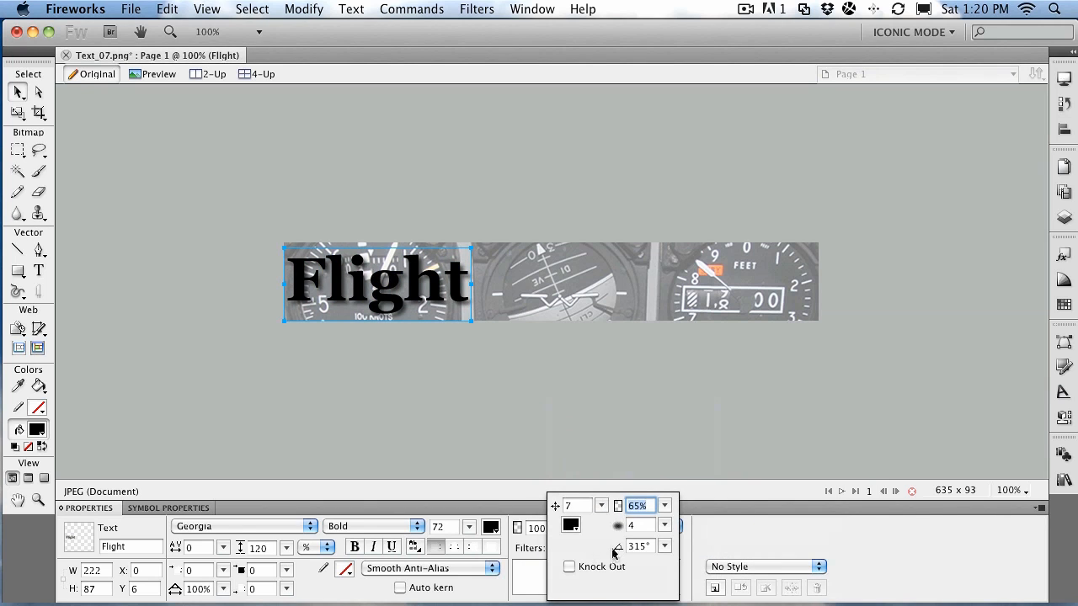
{"action": "left_click", "coordinate": [568, 568]}
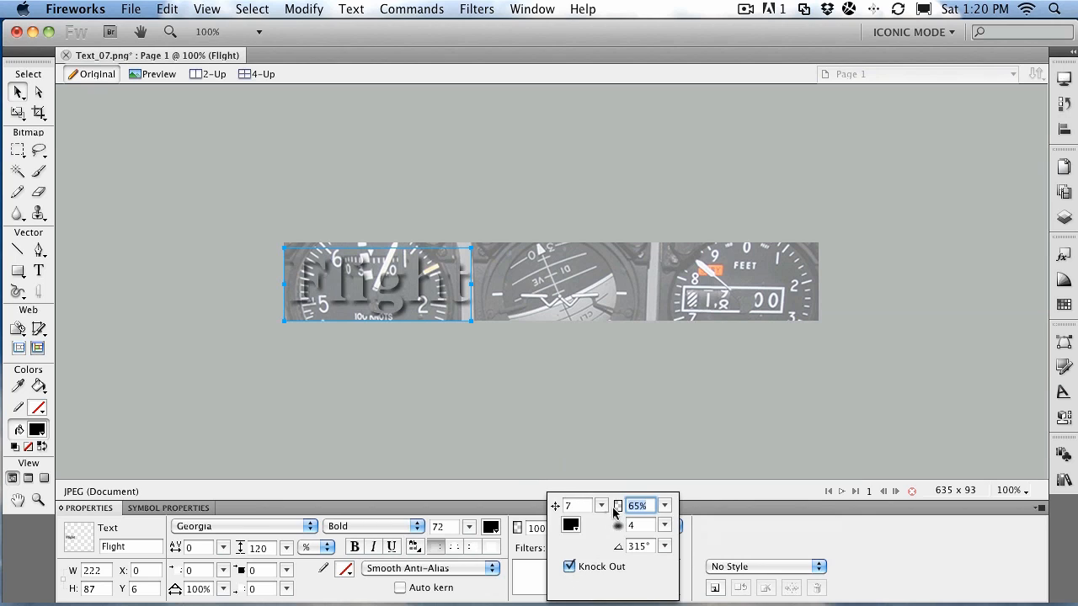
{"action": "left_click", "coordinate": [568, 567]}
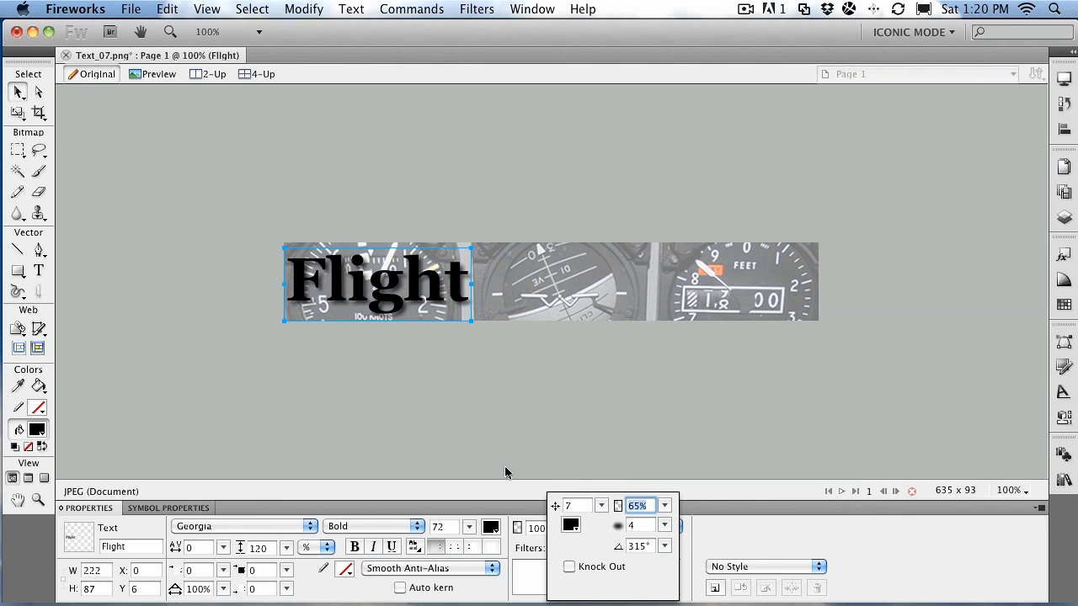
{"action": "left_click", "coordinate": [577, 456]}
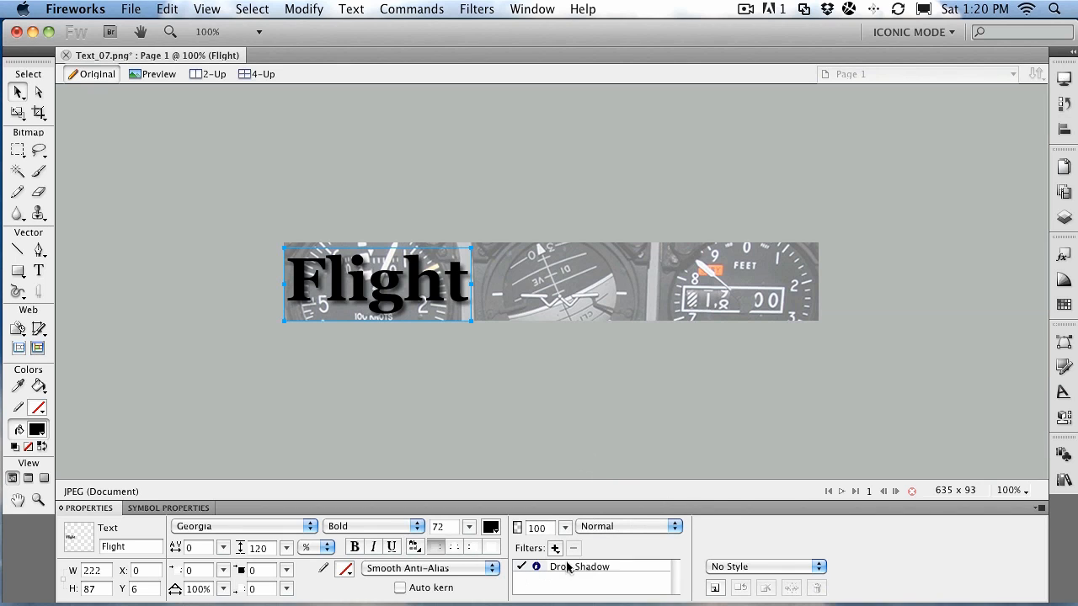
{"action": "left_click", "coordinate": [566, 564]}
{"action": "left_click", "coordinate": [573, 548]}
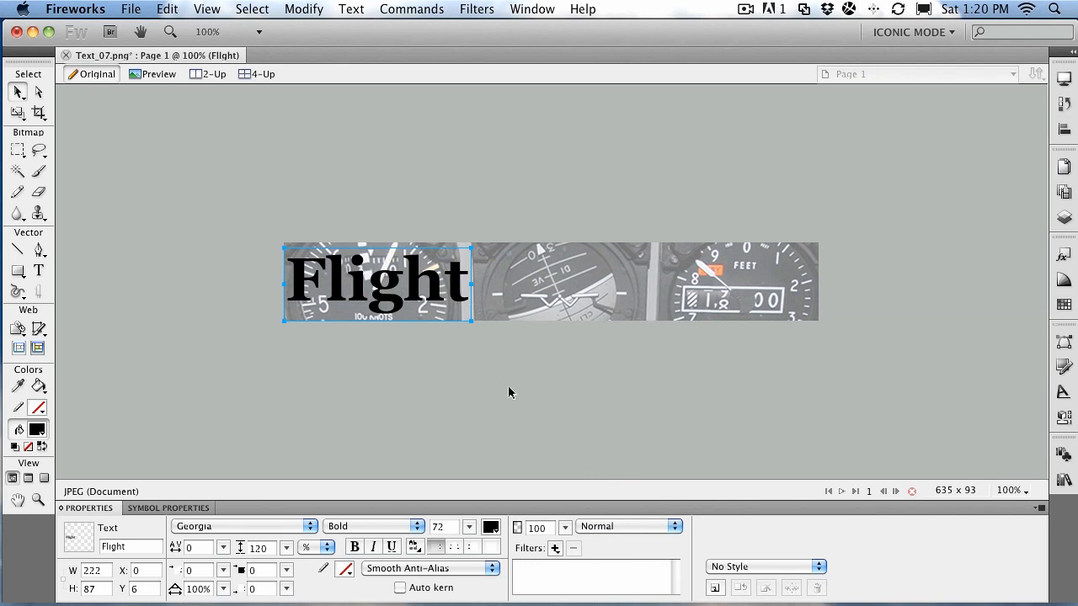
{"action": "left_click", "coordinate": [469, 394]}
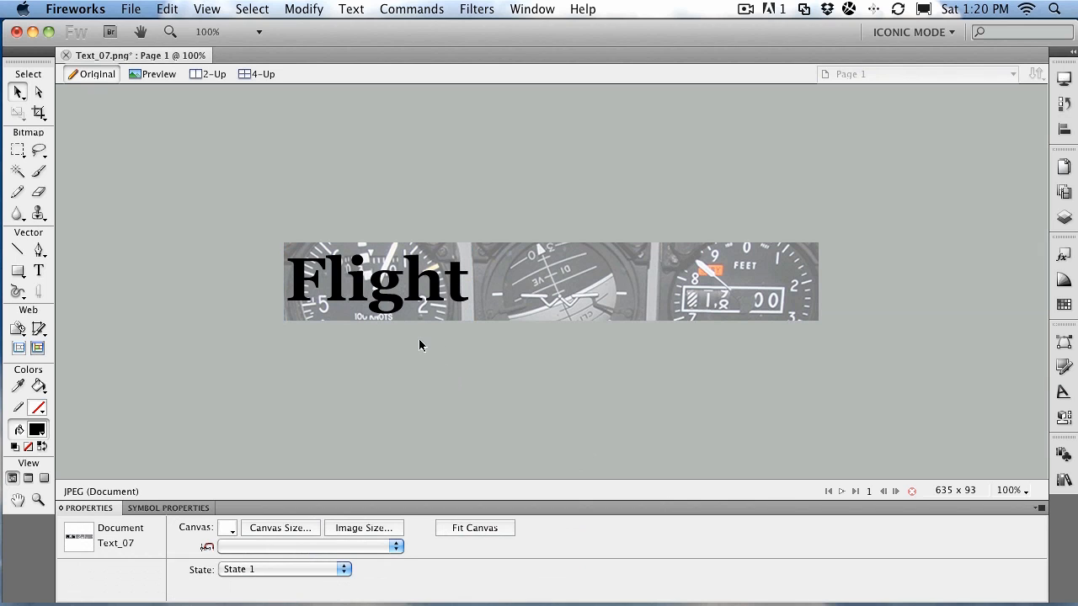
Stretch the Flight text to a horizontal scale of 135% and return it to 100%.
{"action": "left_click", "coordinate": [380, 297]}
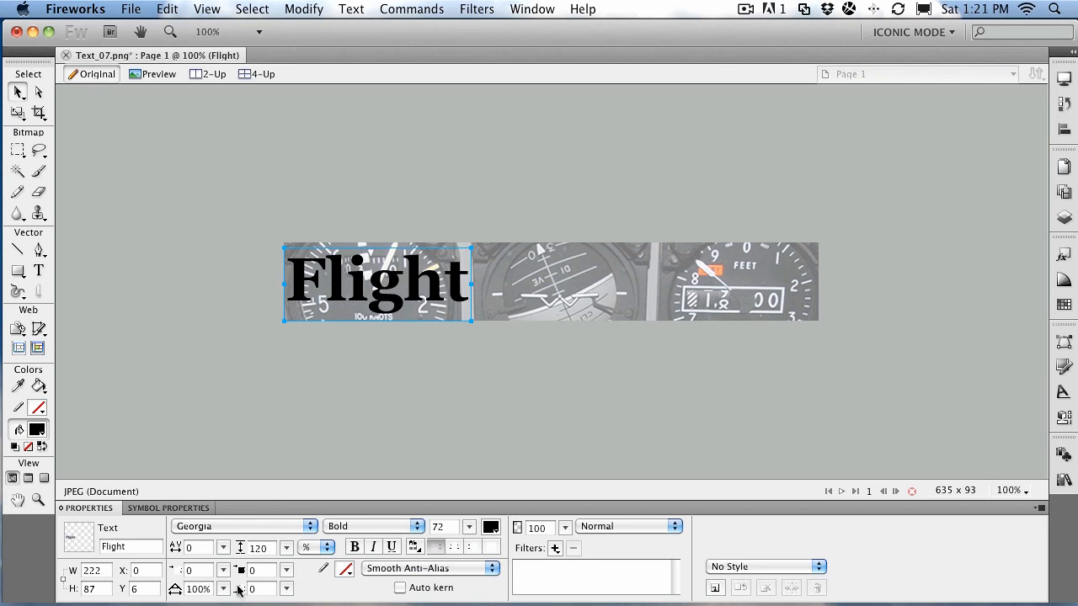
{"action": "left_click", "coordinate": [221, 589]}
{"action": "left_click_drag", "start_coordinate": [223, 580], "coordinate": [224, 570]}
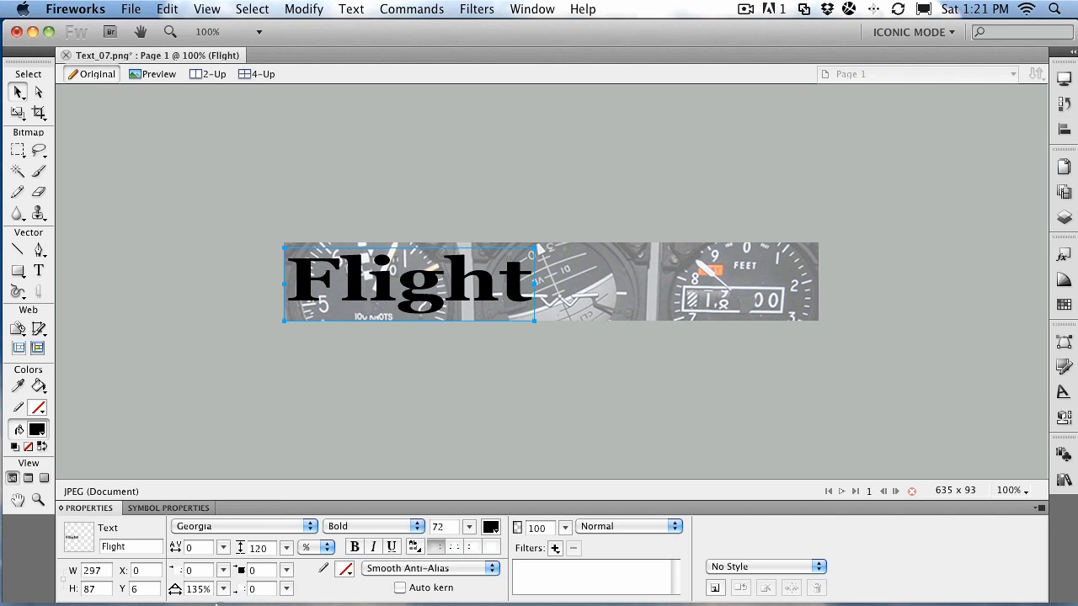
{"action": "left_click", "coordinate": [223, 570]}
{"action": "left_click_drag", "start_coordinate": [223, 570], "coordinate": [221, 580]}
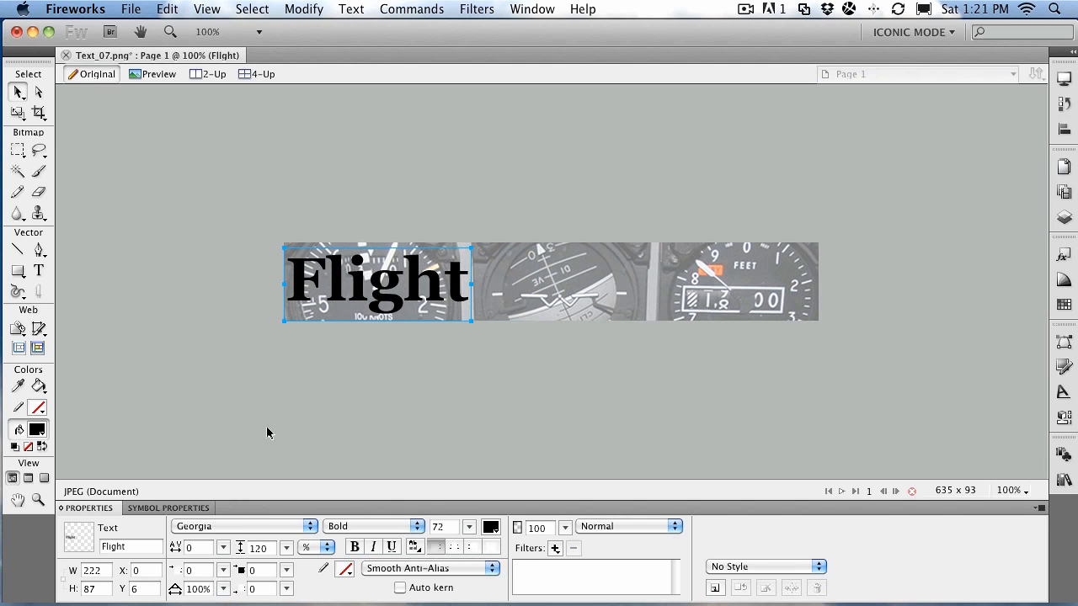
Try skewing the Flight text by widening its upper edge and slanting it sideways, and undo the distortion.
{"action": "left_click", "coordinate": [19, 115]}
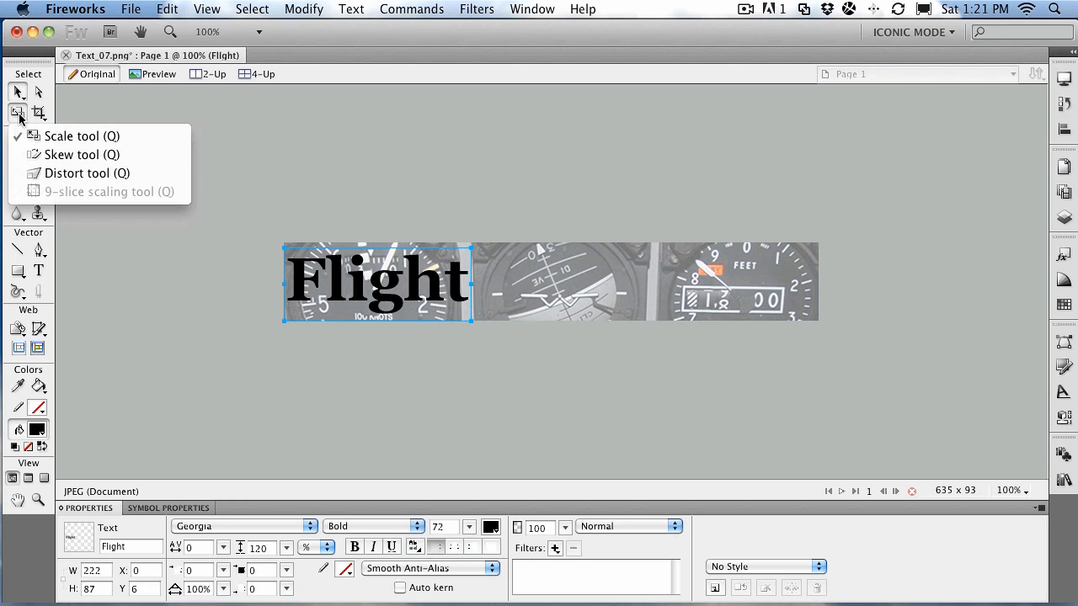
{"action": "left_click", "coordinate": [75, 154]}
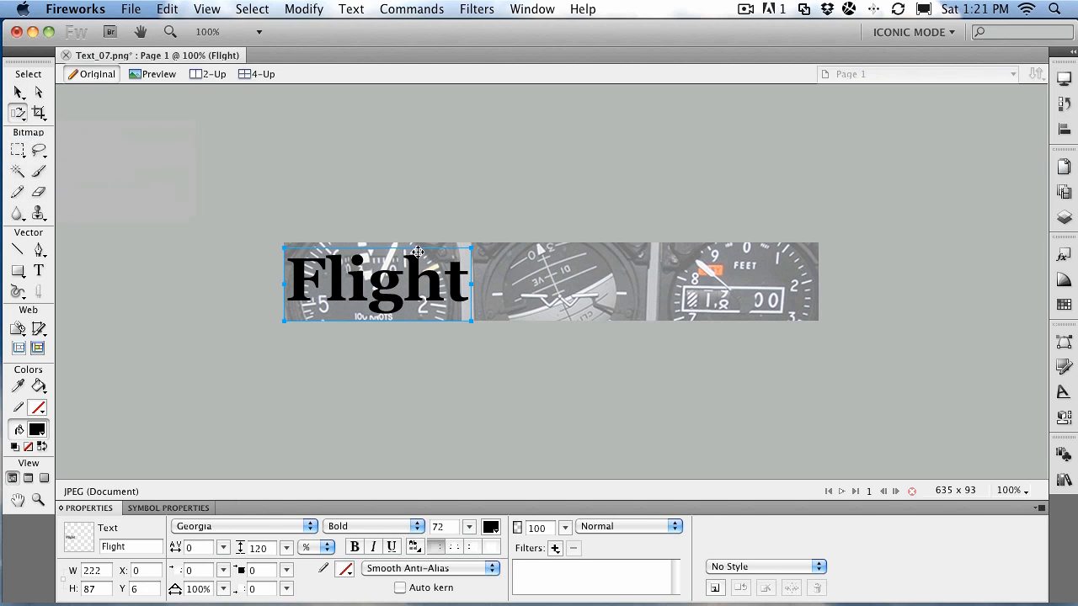
{"action": "left_click_drag", "start_coordinate": [497, 239], "coordinate": [534, 244]}
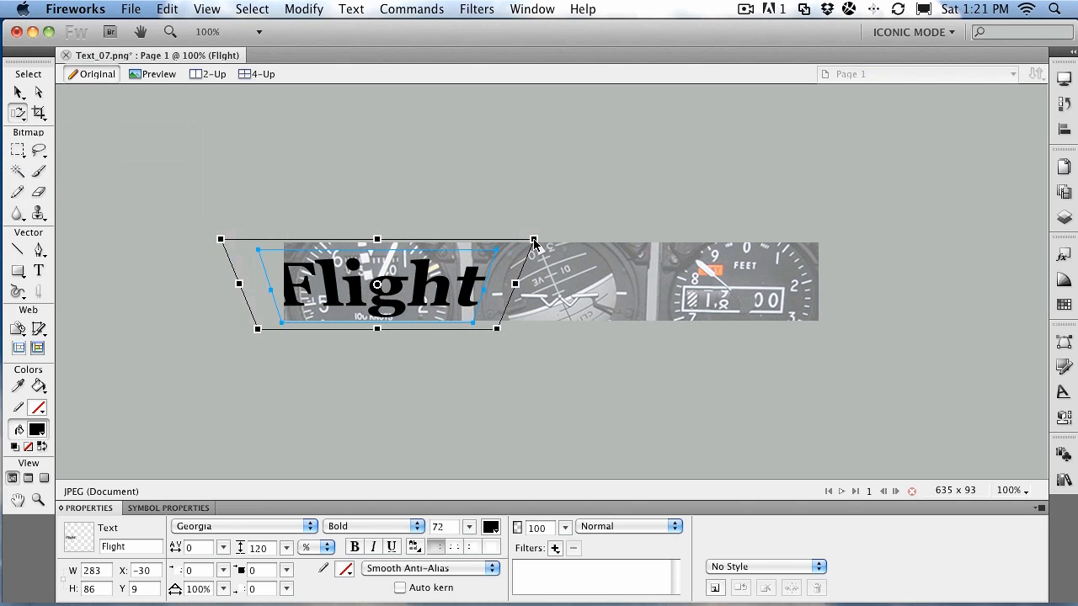
{"action": "left_click_drag", "start_coordinate": [379, 240], "coordinate": [436, 240]}
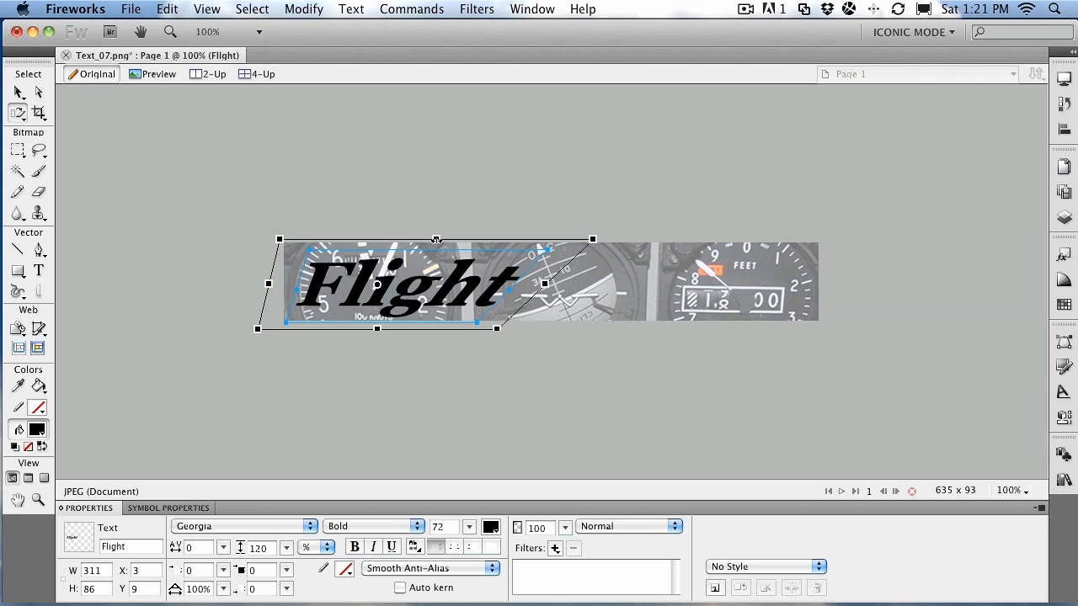
{"action": "key", "text": "super+z"}
{"action": "key", "text": "super+z"}
Set the Flight text's horizontal scale to 100% and deselect it.
{"action": "double_click", "coordinate": [197, 590]}
{"action": "type", "text": "100"}
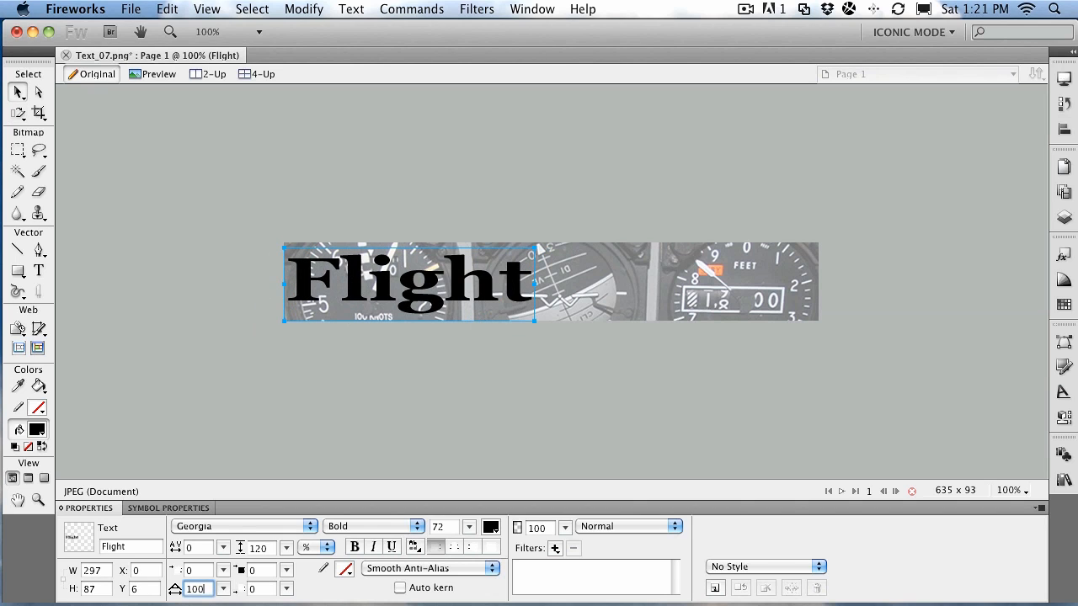
{"action": "key", "text": "Return"}
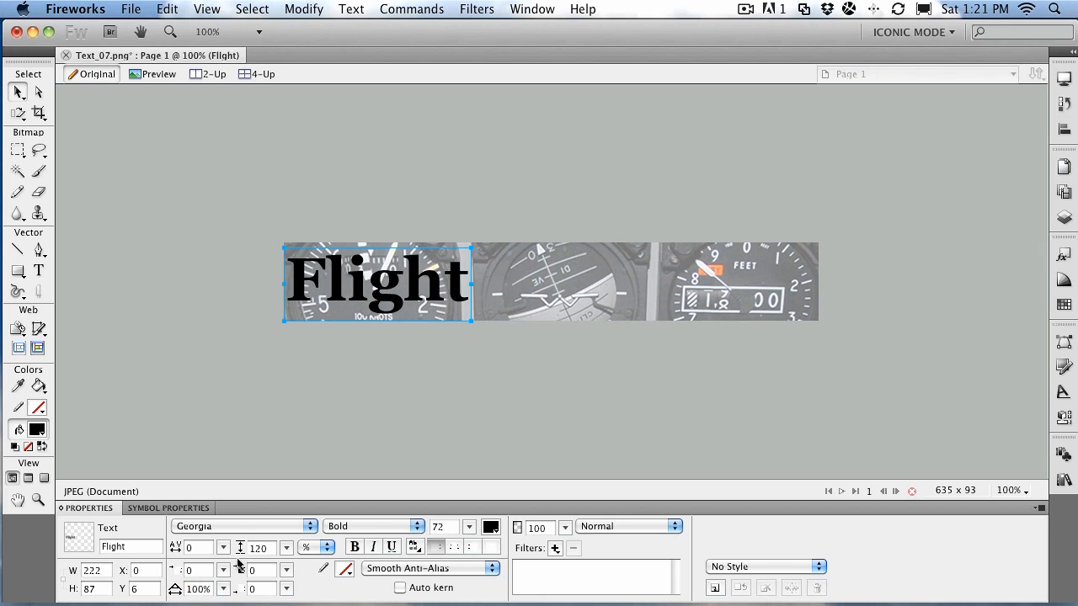
{"action": "left_click", "coordinate": [176, 317]}
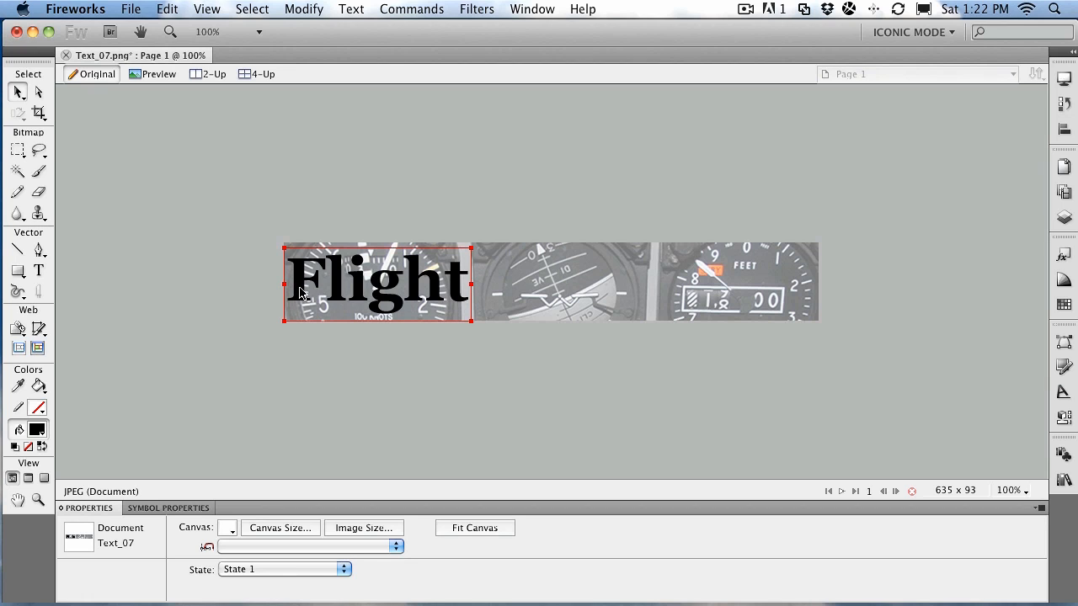
Duplicate the Flight text beside the original, over the middle gauge, and recolor the copy white.
{"action": "left_click_drag", "start_coordinate": [300, 292], "coordinate": [518, 292]}
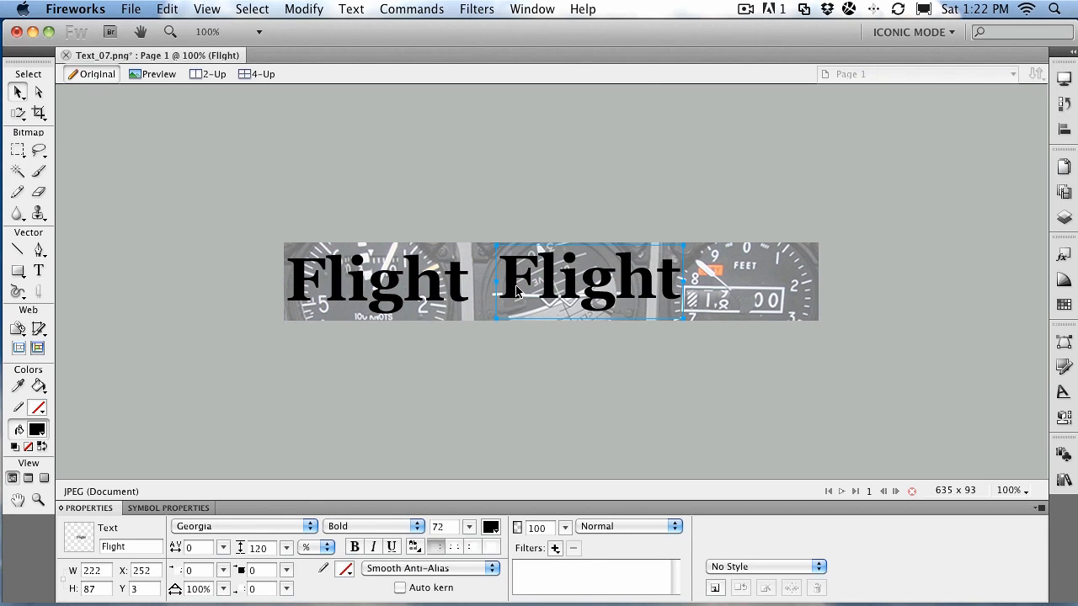
{"action": "key", "text": "t"}
{"action": "left_click", "coordinate": [517, 279]}
{"action": "left_click_drag", "start_coordinate": [499, 280], "coordinate": [689, 281]}
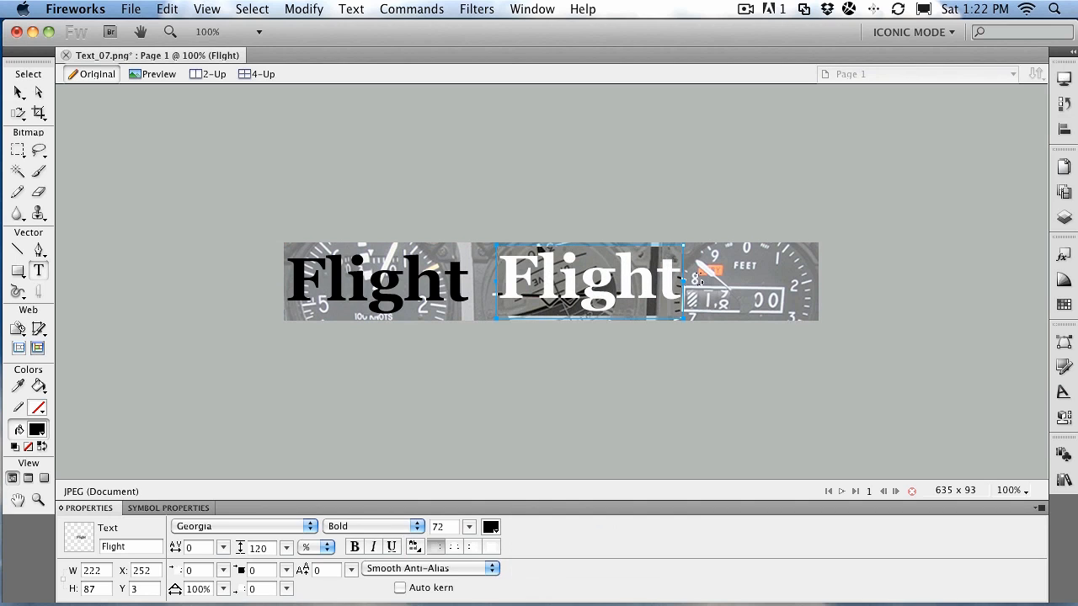
{"action": "left_click", "coordinate": [490, 526]}
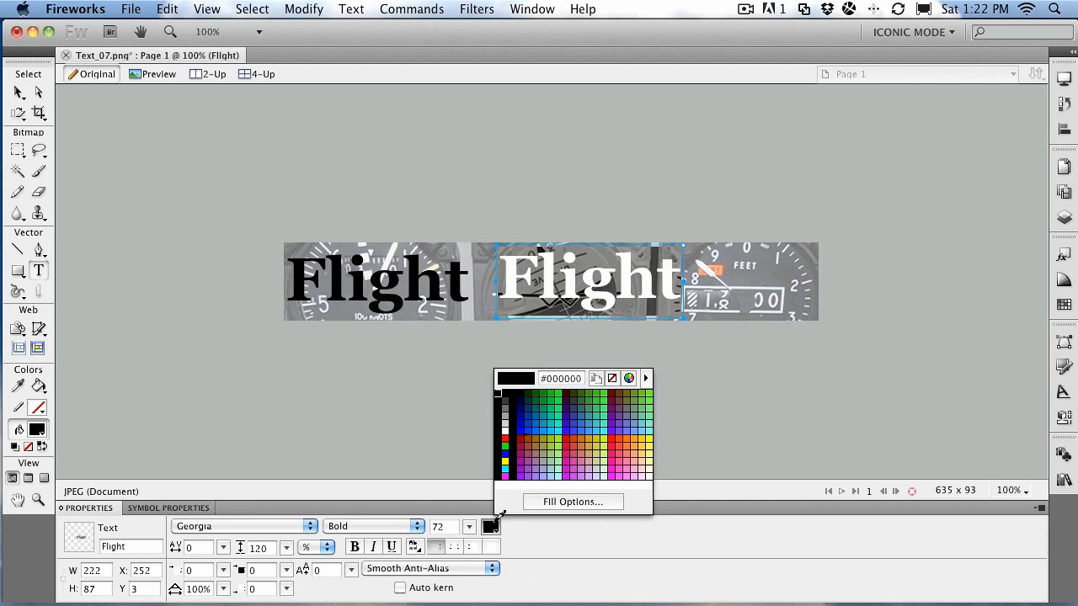
{"action": "left_click", "coordinate": [507, 428]}
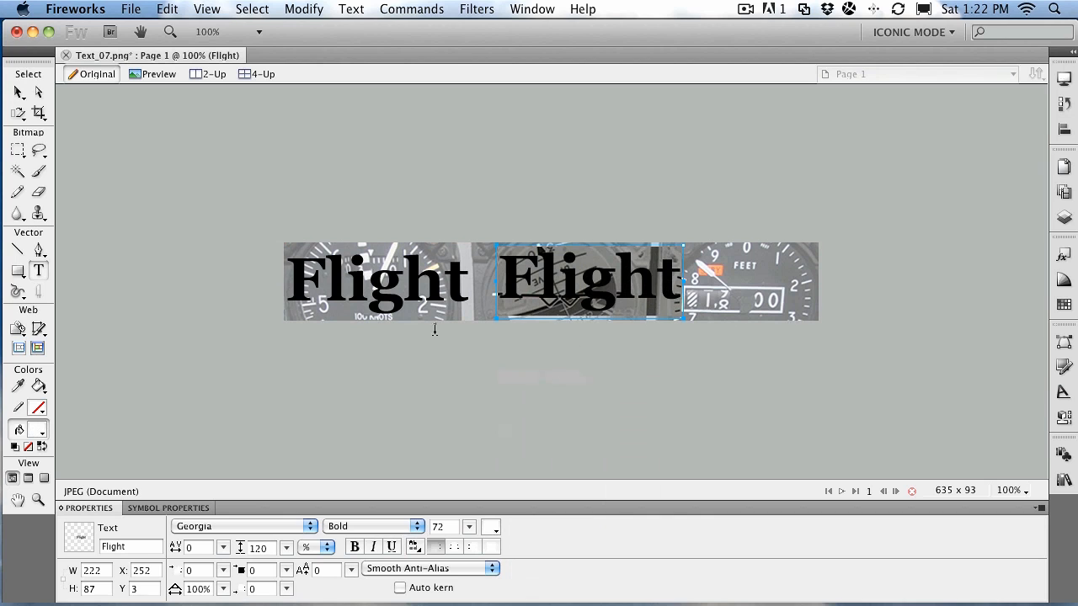
{"action": "left_click", "coordinate": [18, 92]}
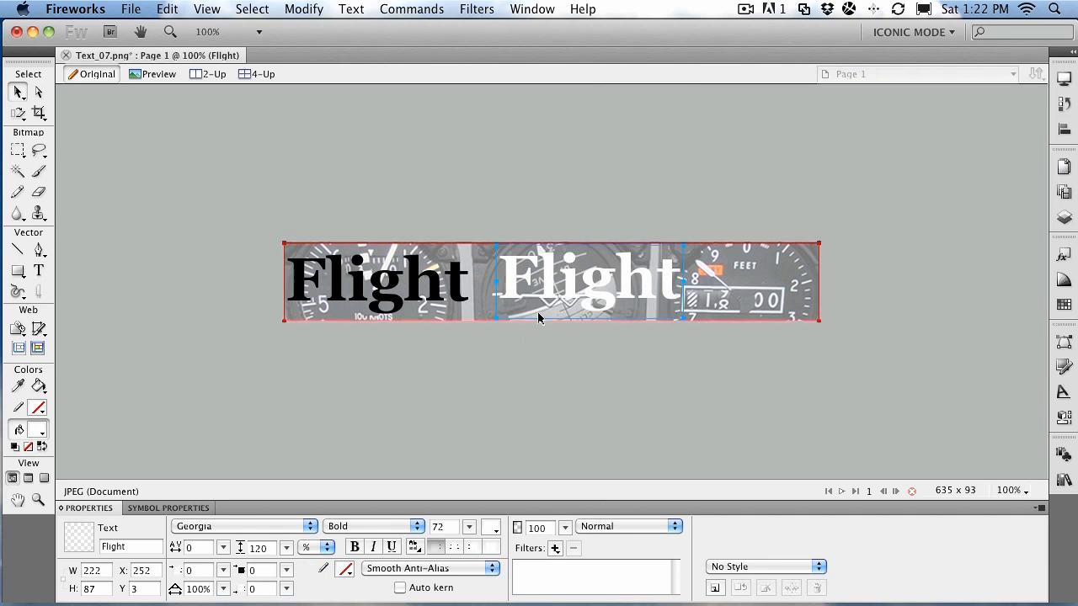
Move the white Flight copy over the black original, slightly above it at X 0, Y 3.
{"action": "left_click_drag", "start_coordinate": [547, 283], "coordinate": [334, 287]}
{"action": "key", "text": "Down"}
{"action": "key", "text": "Down"}
{"action": "key", "text": "Down"}
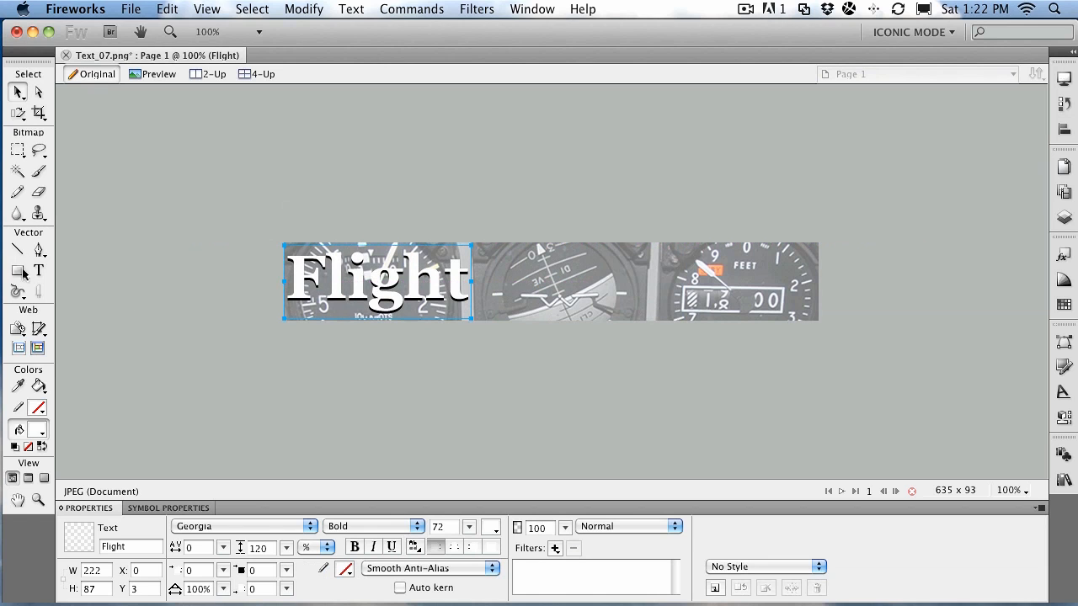
Fine-tune the white Flight copy's offset from the black text to X 1, Y 4, and deselect it at 100% view.
{"action": "key", "text": "z"}
{"action": "left_click_drag", "start_coordinate": [271, 228], "coordinate": [505, 334]}
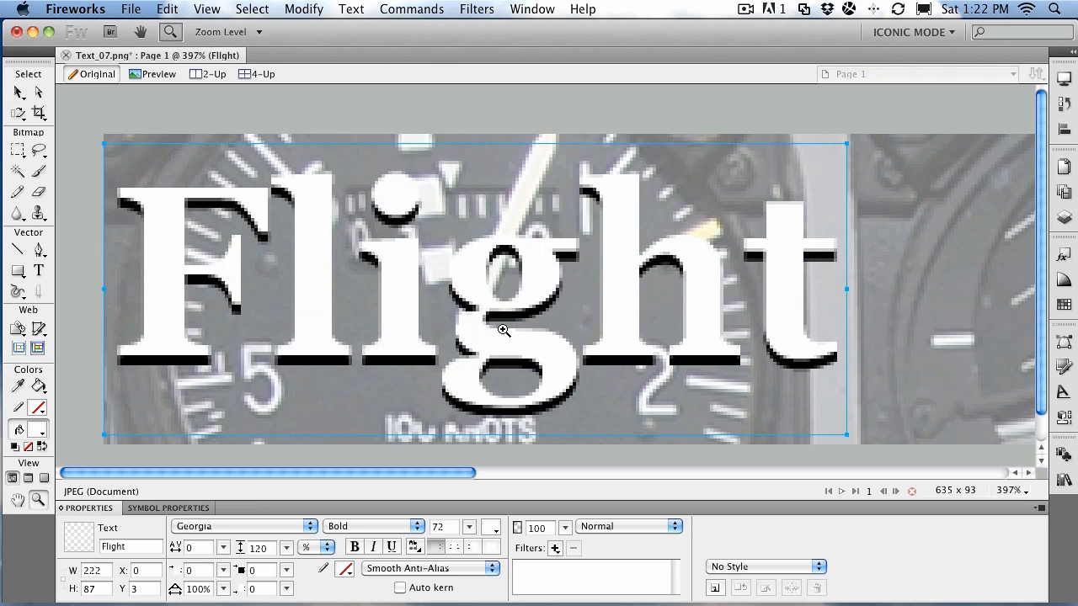
{"action": "left_click", "coordinate": [19, 91]}
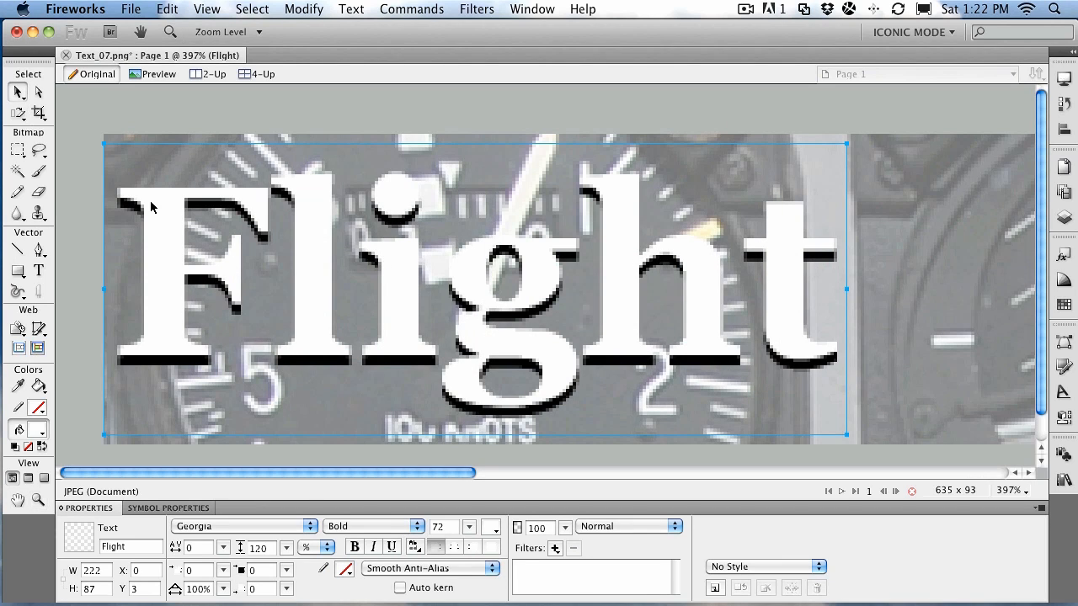
{"action": "key", "text": "Right"}
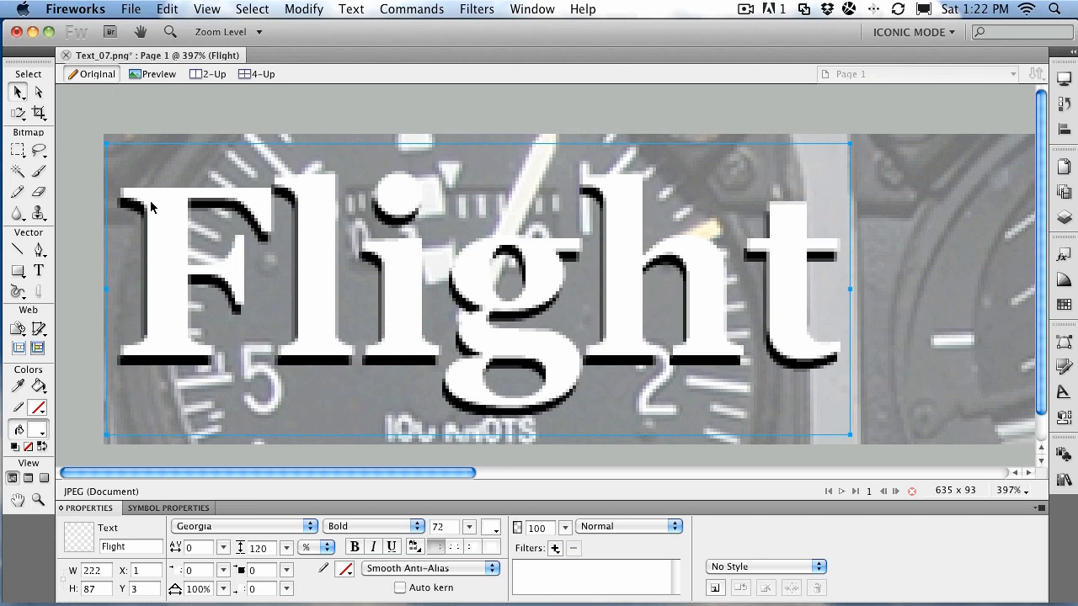
{"action": "key", "text": "Up"}
{"action": "key", "text": "Down"}
{"action": "key", "text": "Down"}
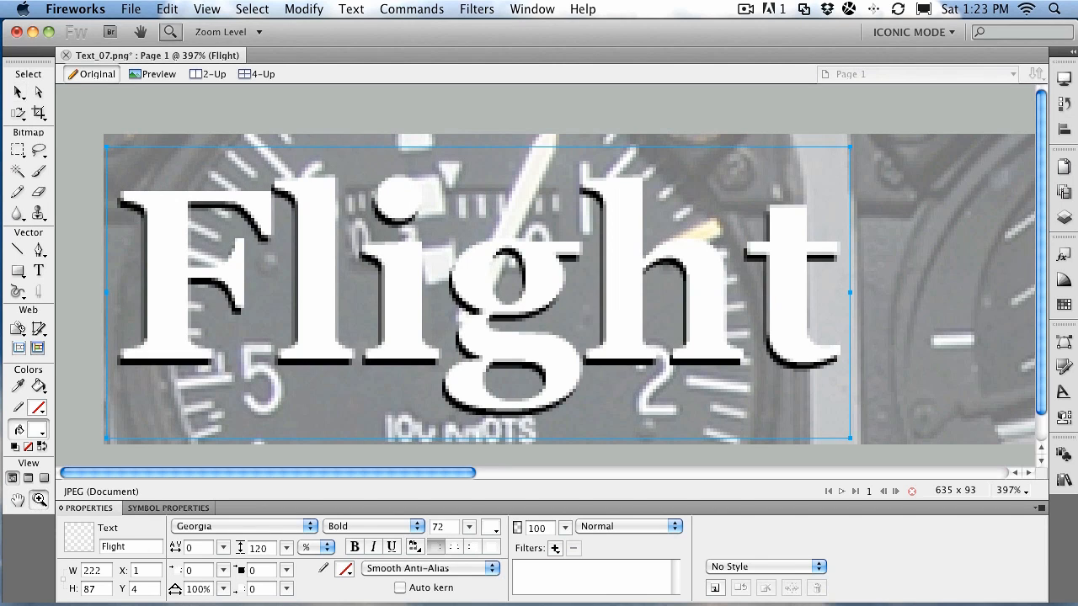
{"action": "double_click", "coordinate": [38, 500]}
{"action": "key", "text": "v"}
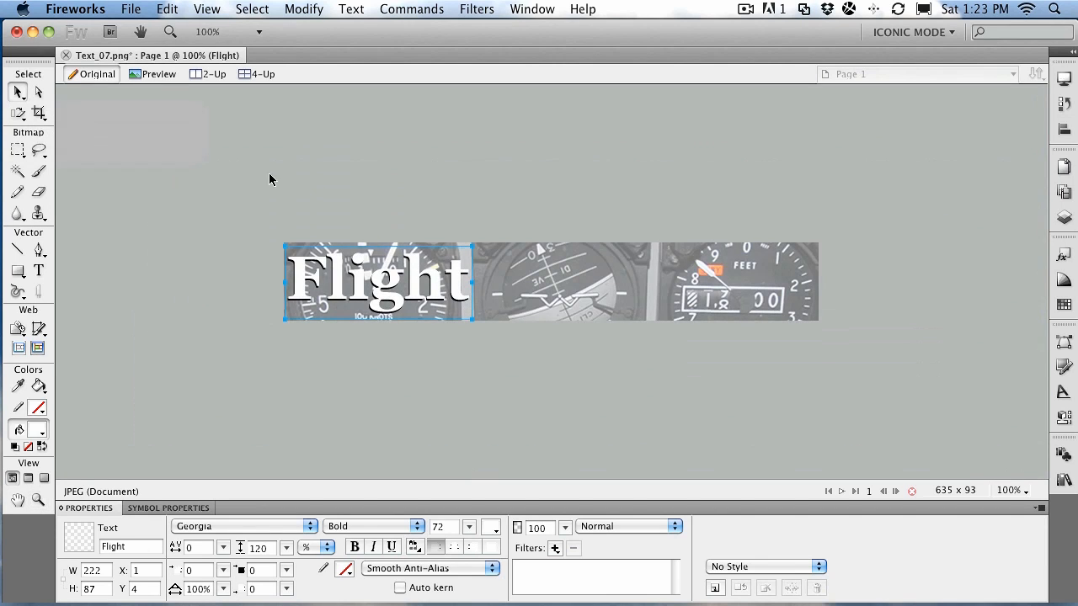
{"action": "left_click", "coordinate": [307, 408]}
{"action": "left_click", "coordinate": [297, 303]}
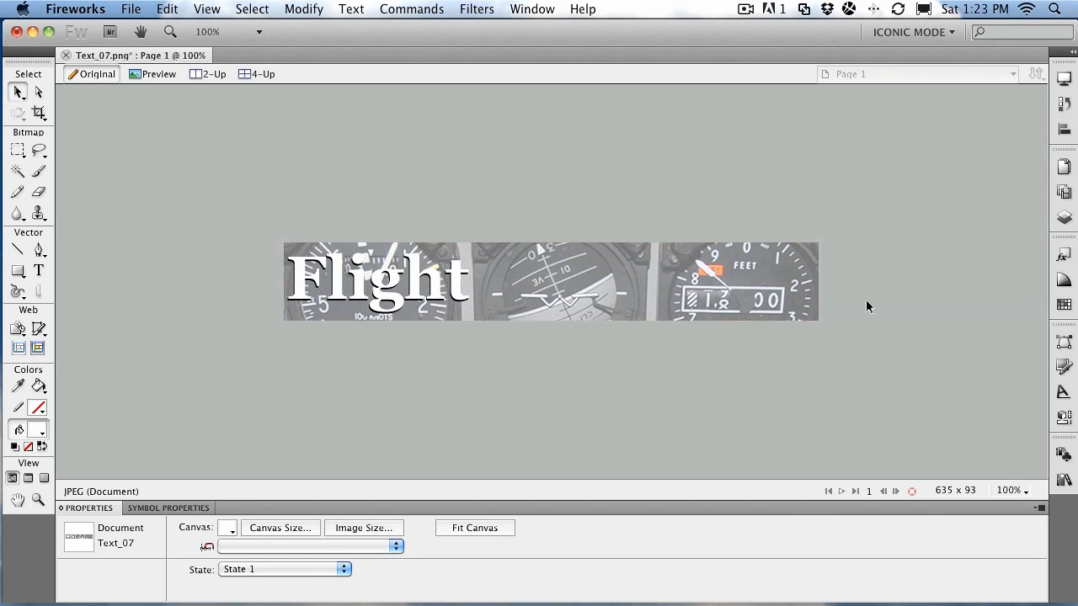
Duplicate the black Flight text from Layer 1 and place the copy over the middle and last gauges at X 297, Y 6.
{"action": "left_click", "coordinate": [1066, 218]}
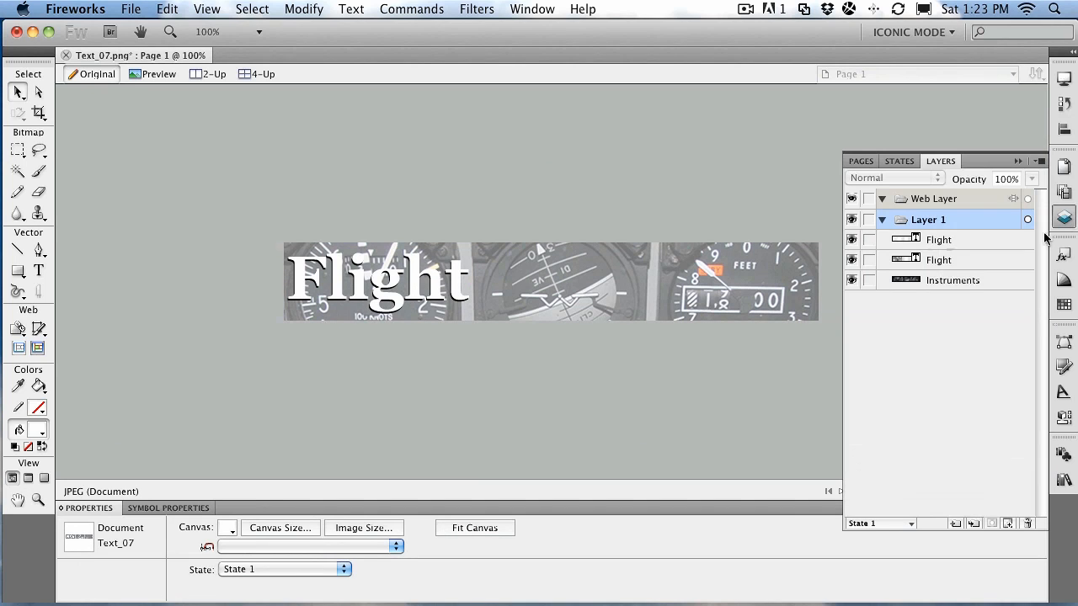
{"action": "left_click", "coordinate": [877, 261]}
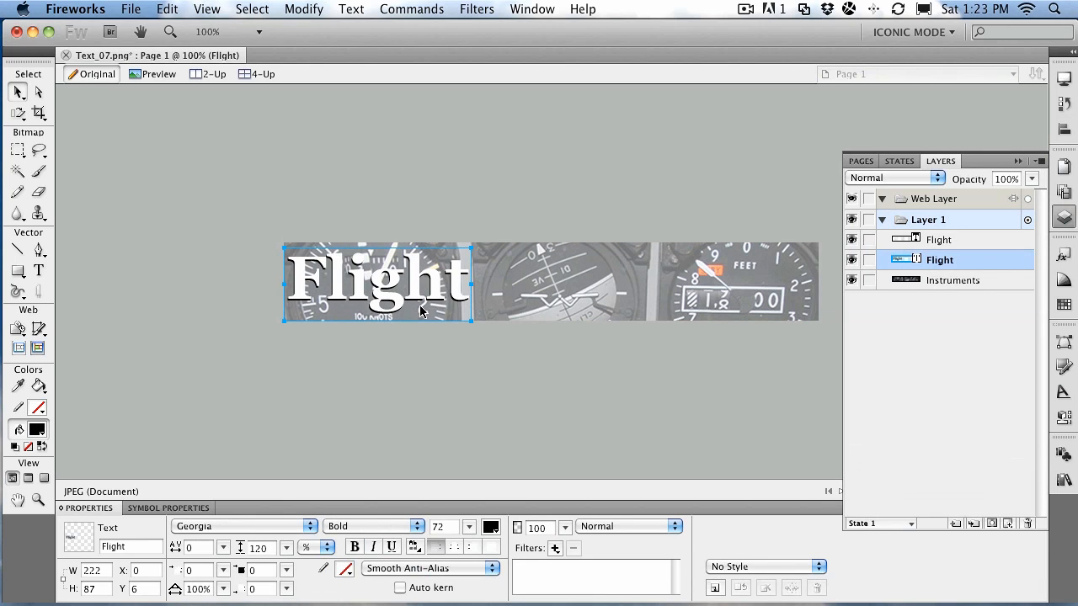
{"action": "left_click_drag", "start_coordinate": [421, 312], "coordinate": [673, 310]}
{"action": "left_click_drag", "start_coordinate": [611, 276], "coordinate": [608, 281]}
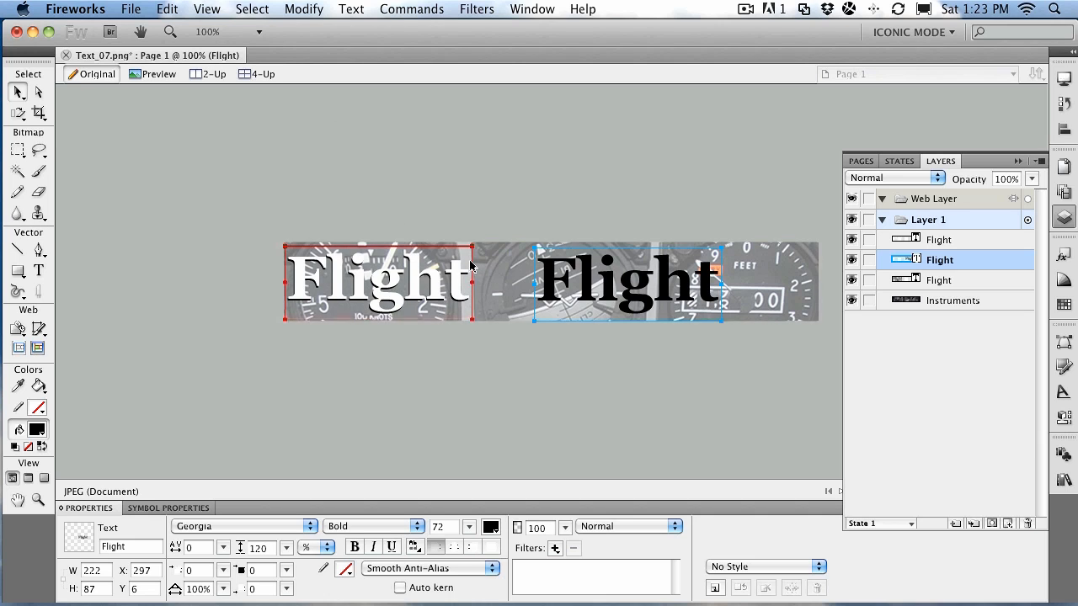
Convert the new black Flight copy to paths and ungroup it into separate letter shapes.
{"action": "left_click", "coordinate": [352, 8]}
{"action": "left_click", "coordinate": [400, 192]}
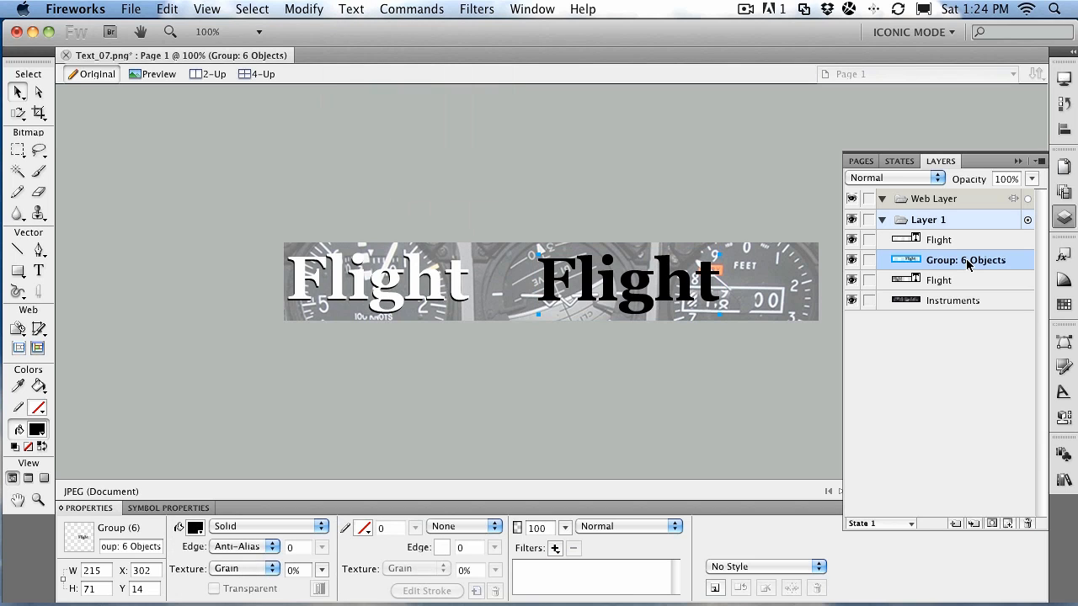
{"action": "left_click", "coordinate": [302, 11]}
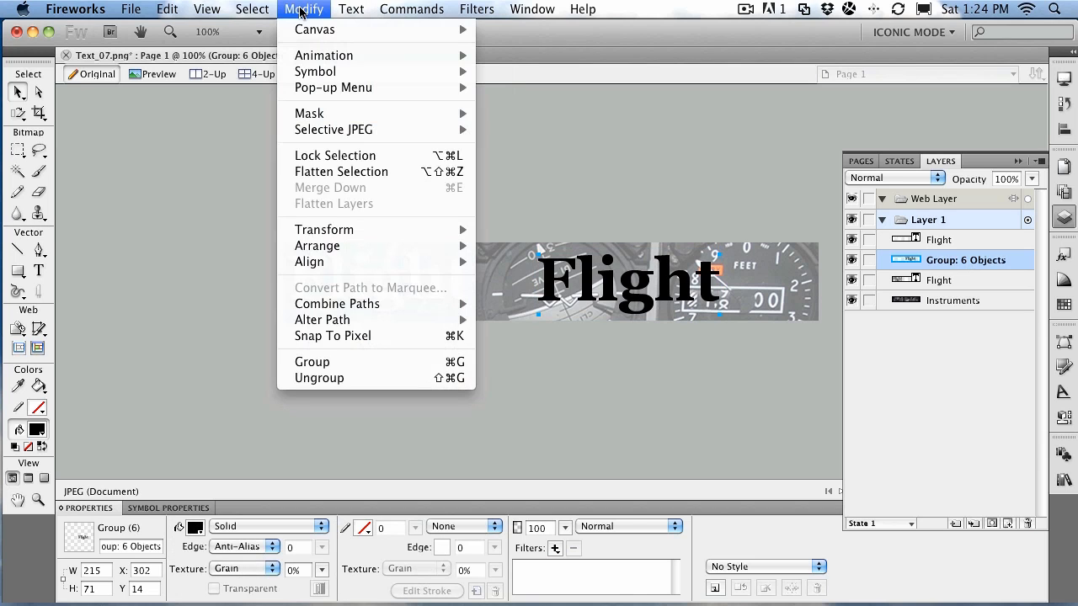
{"action": "left_click", "coordinate": [347, 380]}
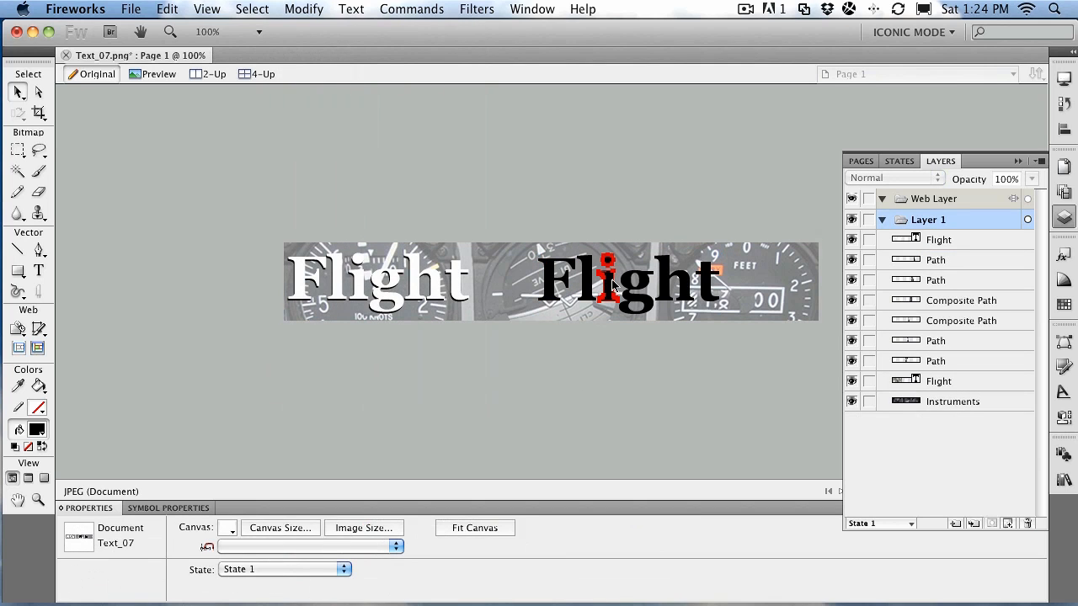
Rename the path of the last letter in the converted Flight word as t.
{"action": "left_click", "coordinate": [935, 264]}
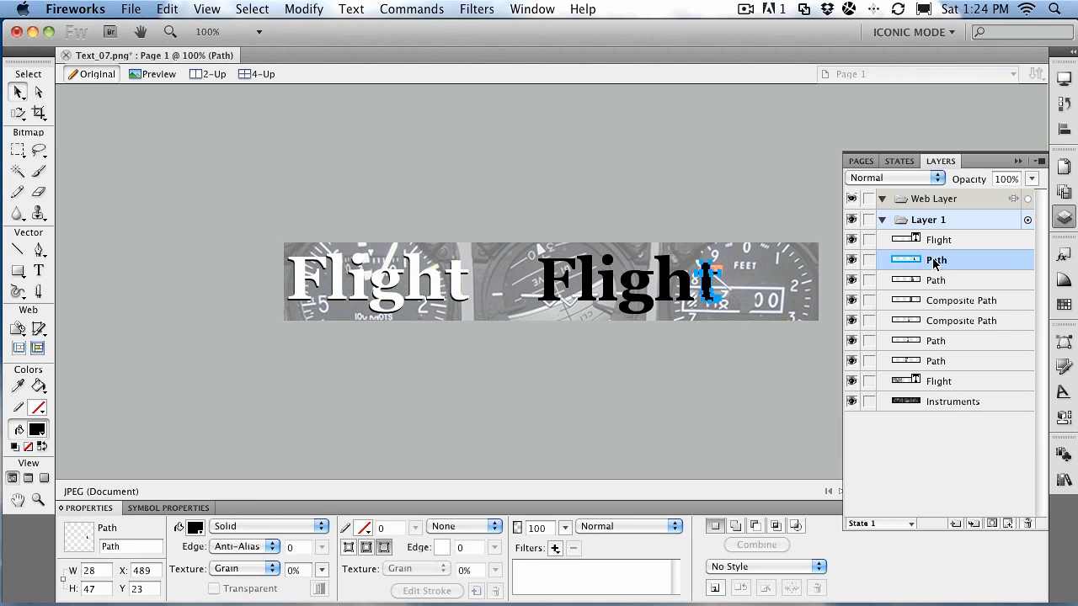
{"action": "double_click", "coordinate": [934, 261]}
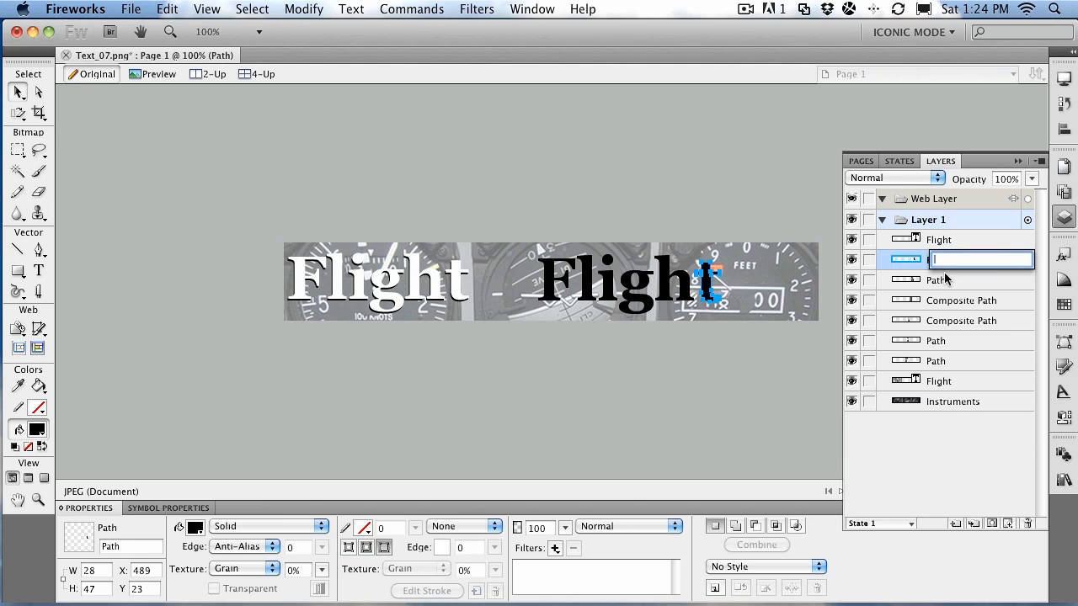
{"action": "type", "text": "t"}
{"action": "key", "text": "Return"}
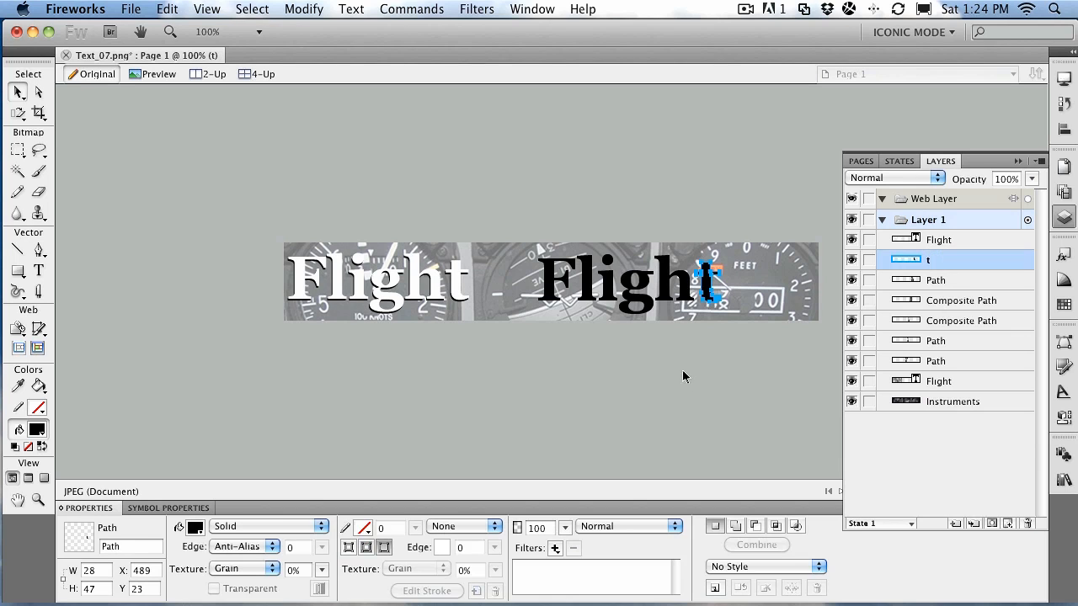
Select the g and i letter shapes one at a time to examine them, leaving nothing selected.
{"action": "left_click", "coordinate": [628, 299]}
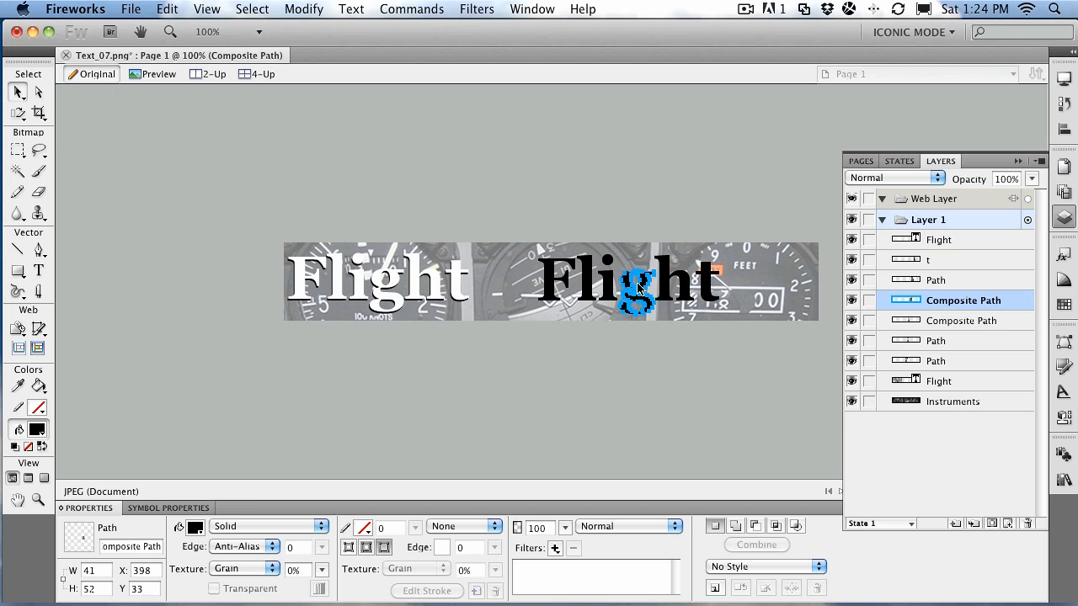
{"action": "key", "text": "super+d"}
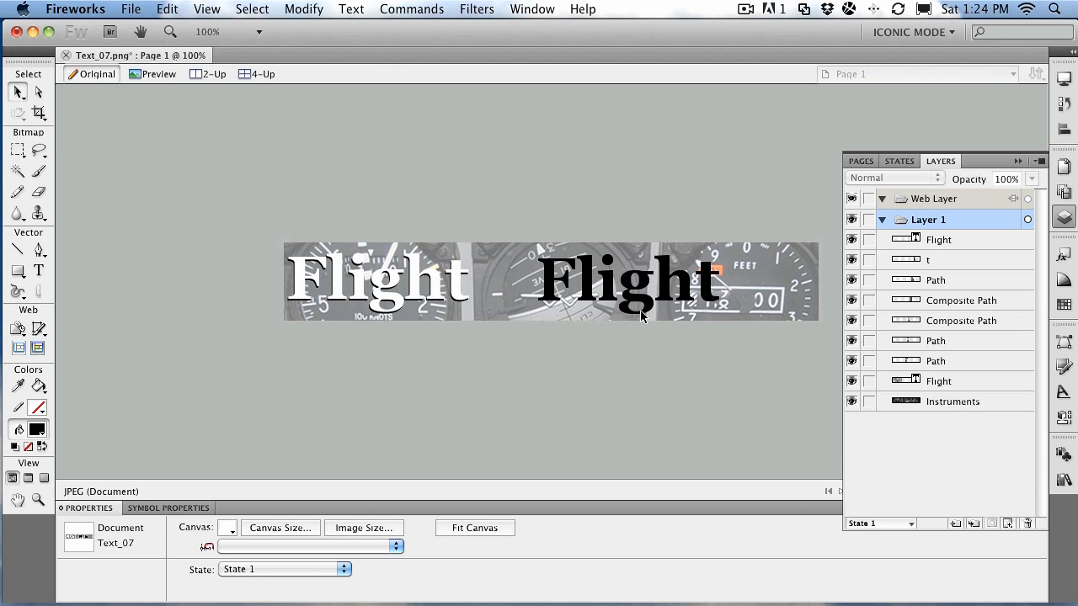
{"action": "left_click", "coordinate": [934, 321]}
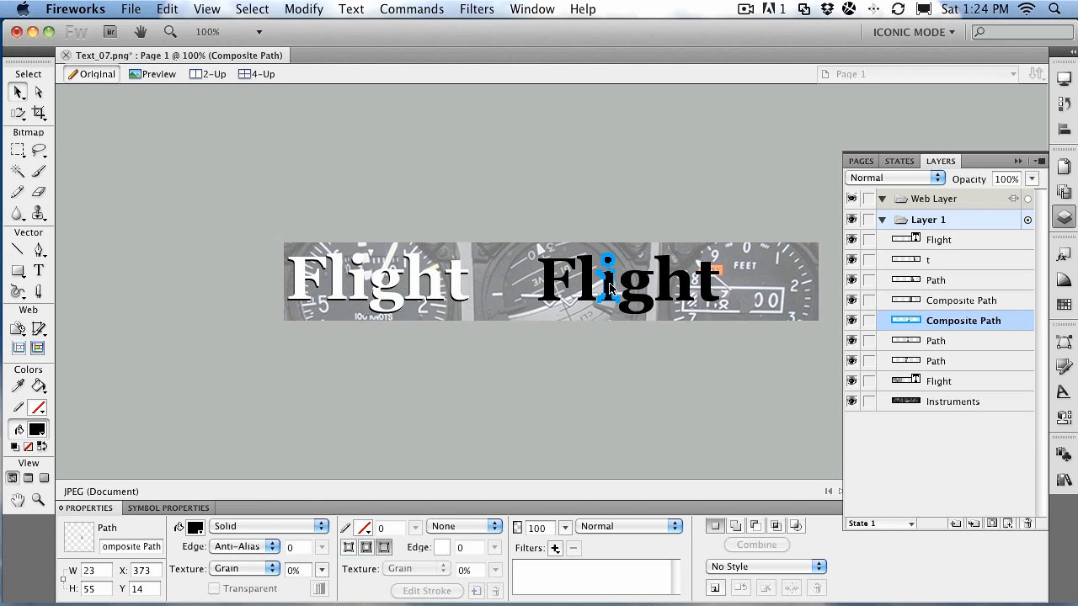
{"action": "left_click", "coordinate": [613, 345]}
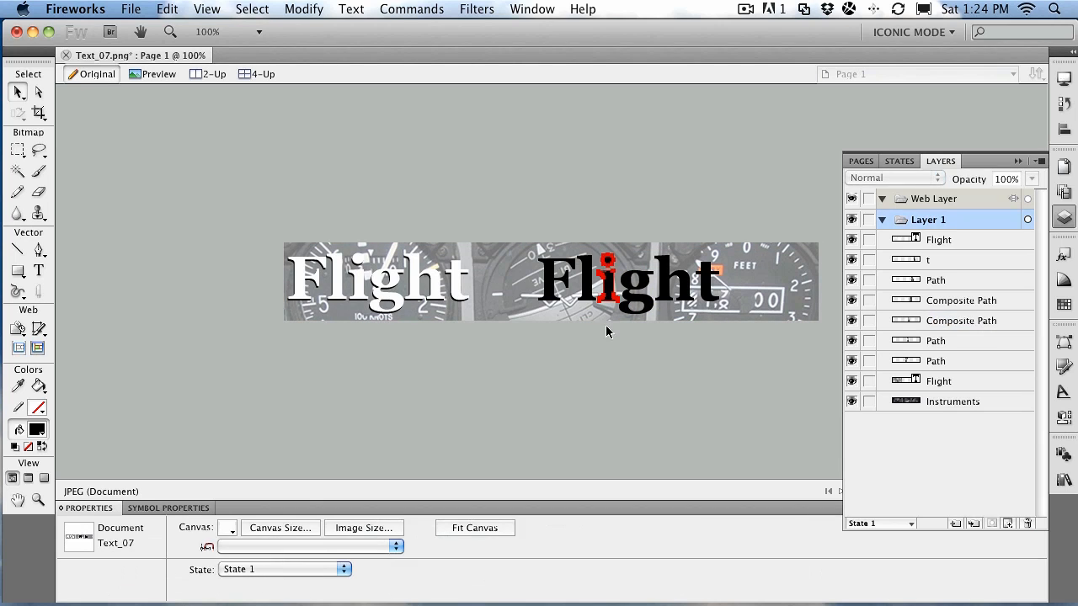
Select all six letter paths of the converted Flight word and group them.
{"action": "left_click", "coordinate": [932, 361]}
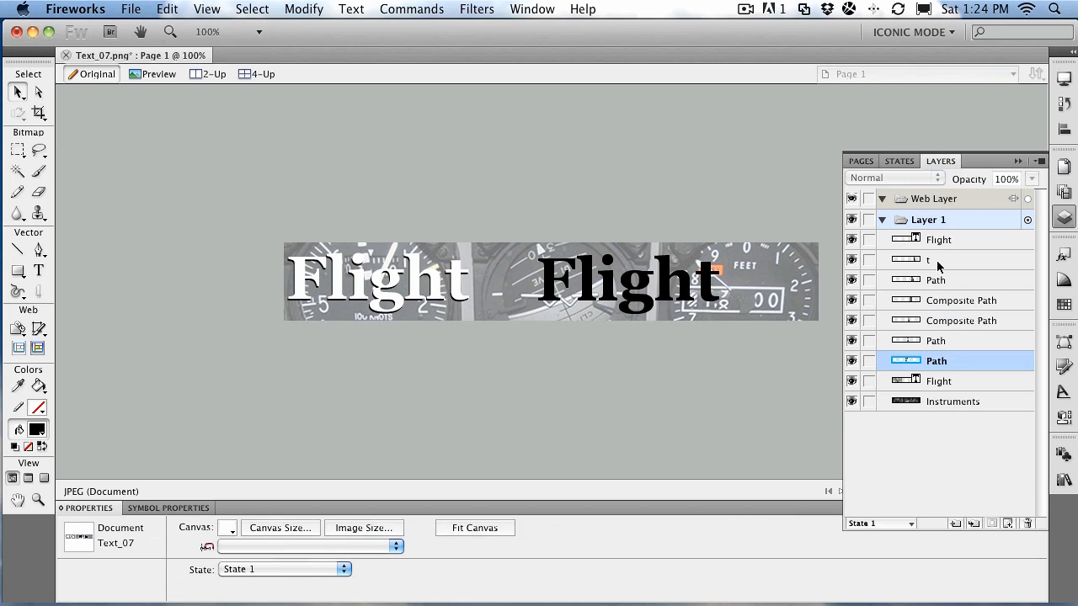
{"action": "left_click", "coordinate": [931, 262], "text": "shift"}
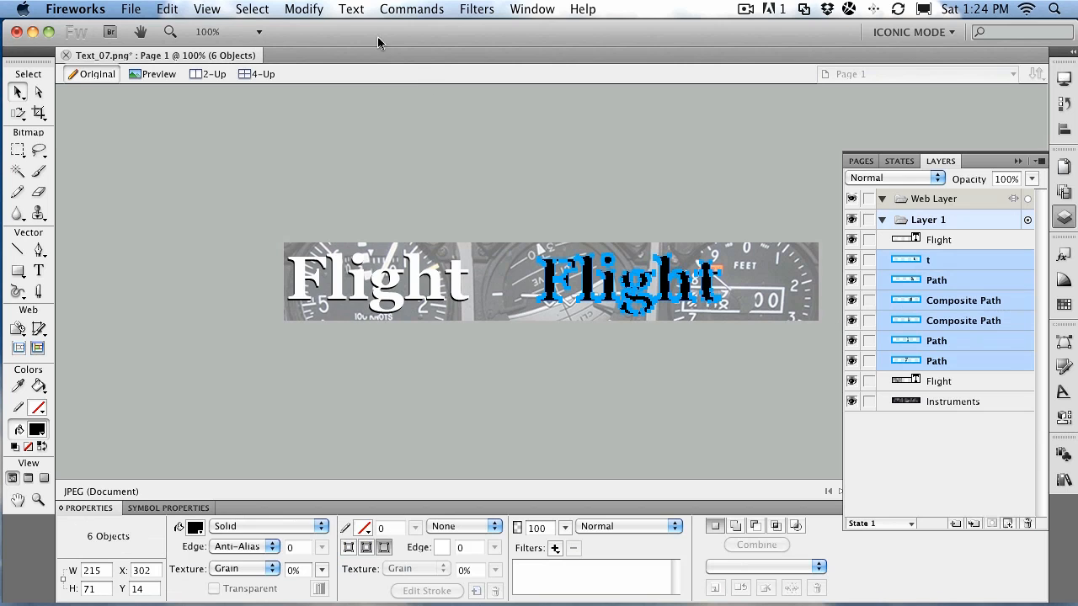
{"action": "left_click", "coordinate": [300, 9]}
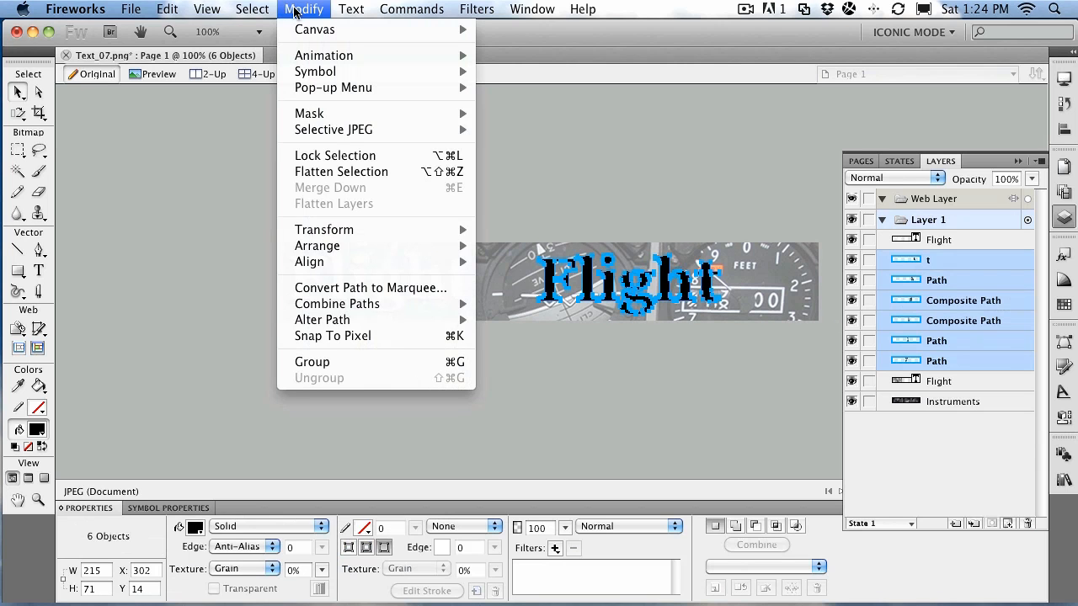
{"action": "left_click", "coordinate": [303, 362]}
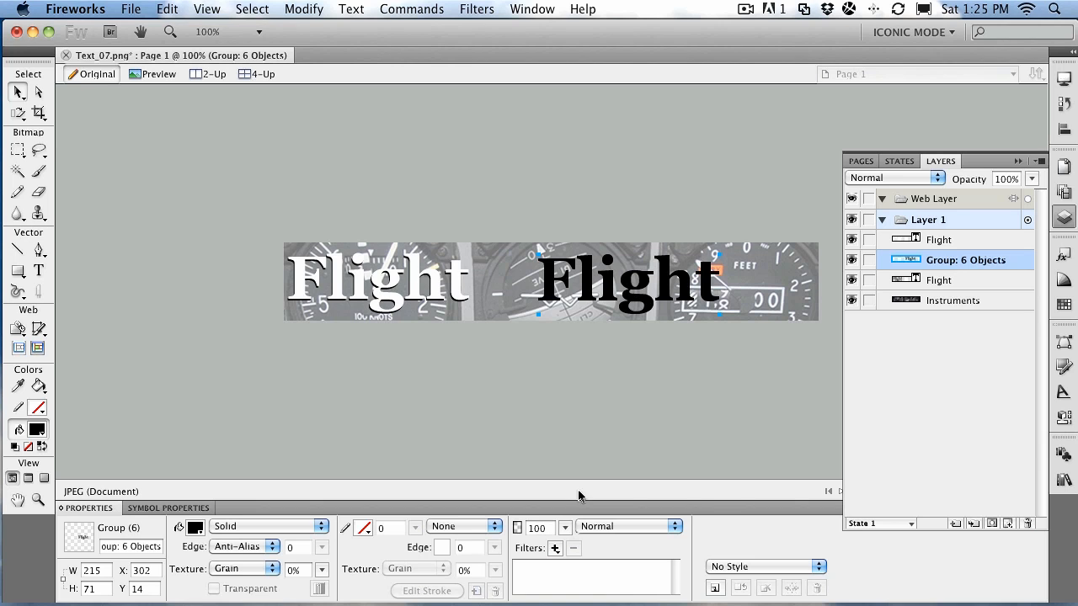
Look over the Shadow and Glow filters for the letter group and the Scale, Skew and Distort tools for the white Flight text.
{"action": "left_click", "coordinate": [555, 548]}
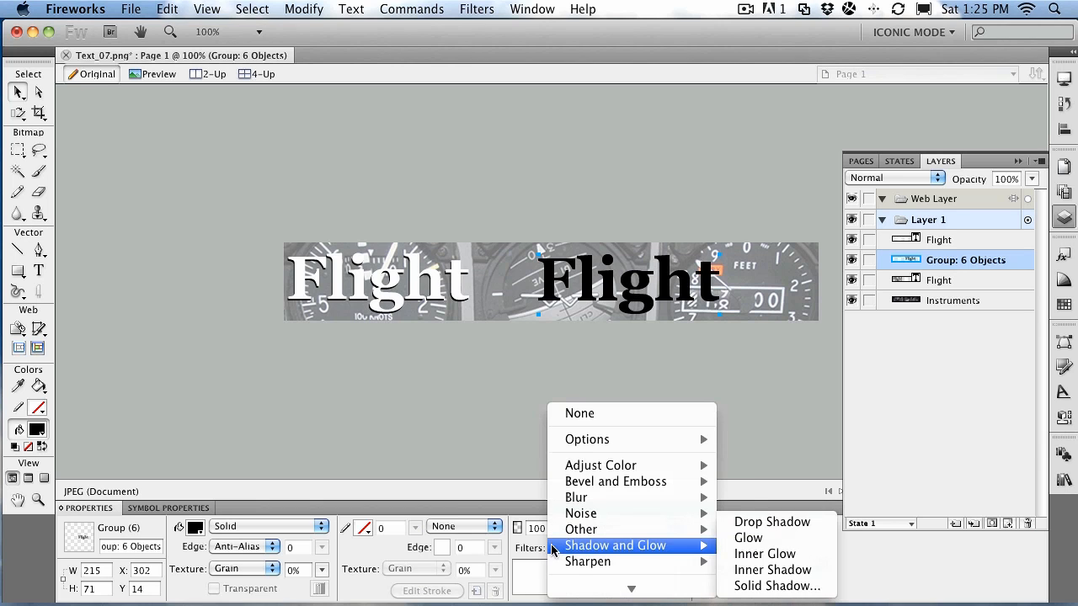
{"action": "left_click", "coordinate": [450, 419]}
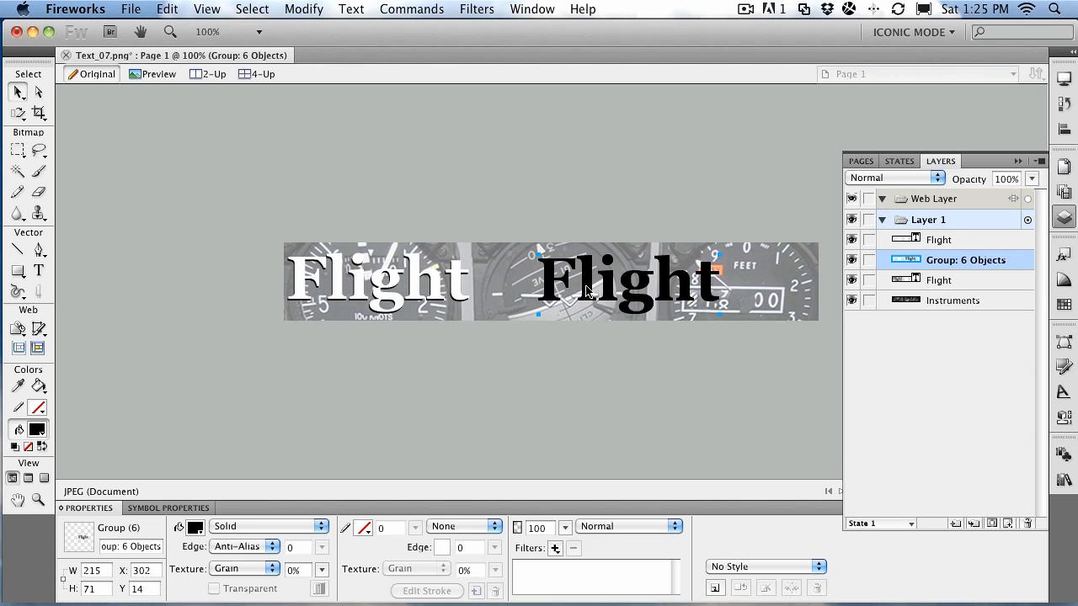
{"action": "double_click", "coordinate": [421, 283]}
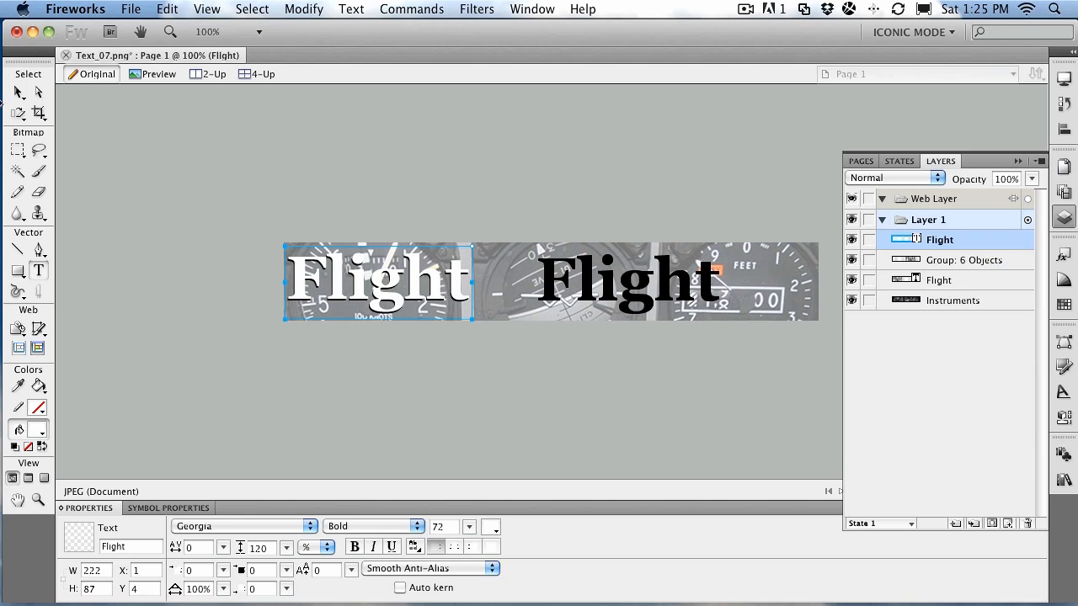
{"action": "left_click", "coordinate": [18, 114]}
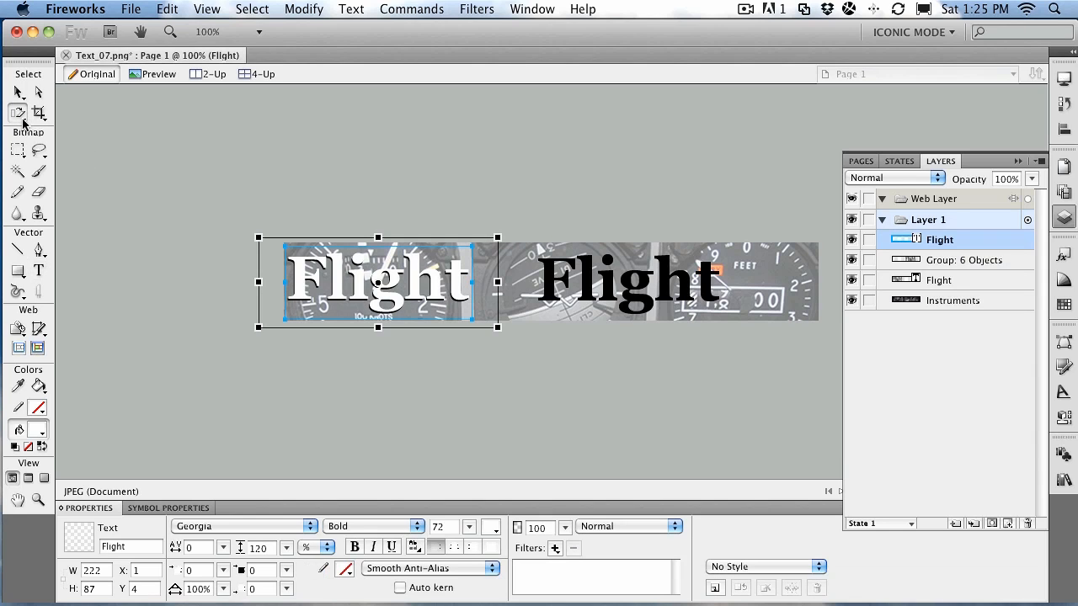
{"action": "left_click", "coordinate": [24, 125]}
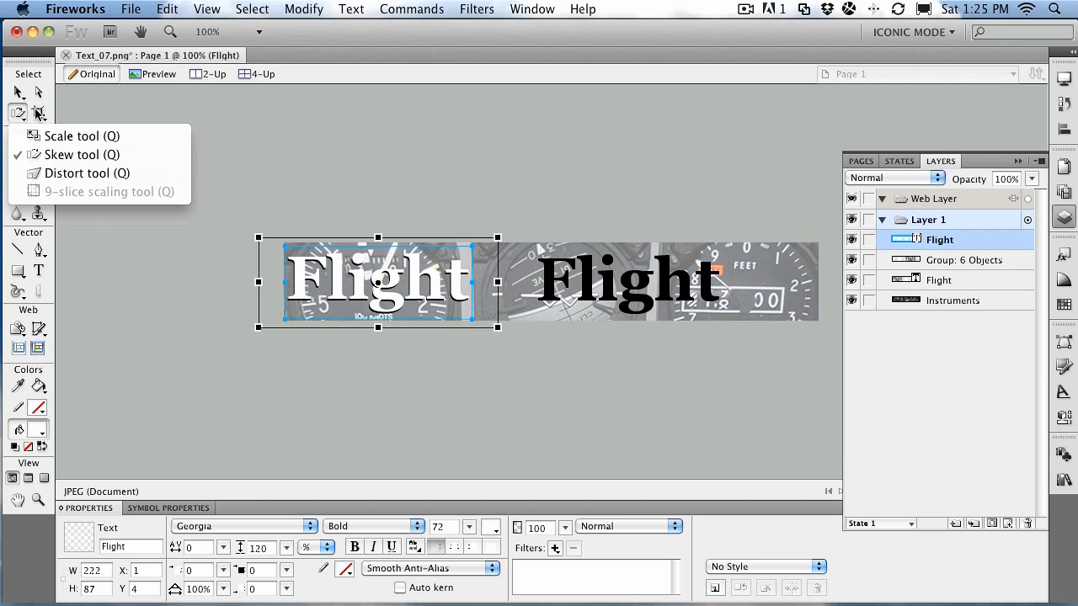
{"action": "left_click", "coordinate": [83, 86]}
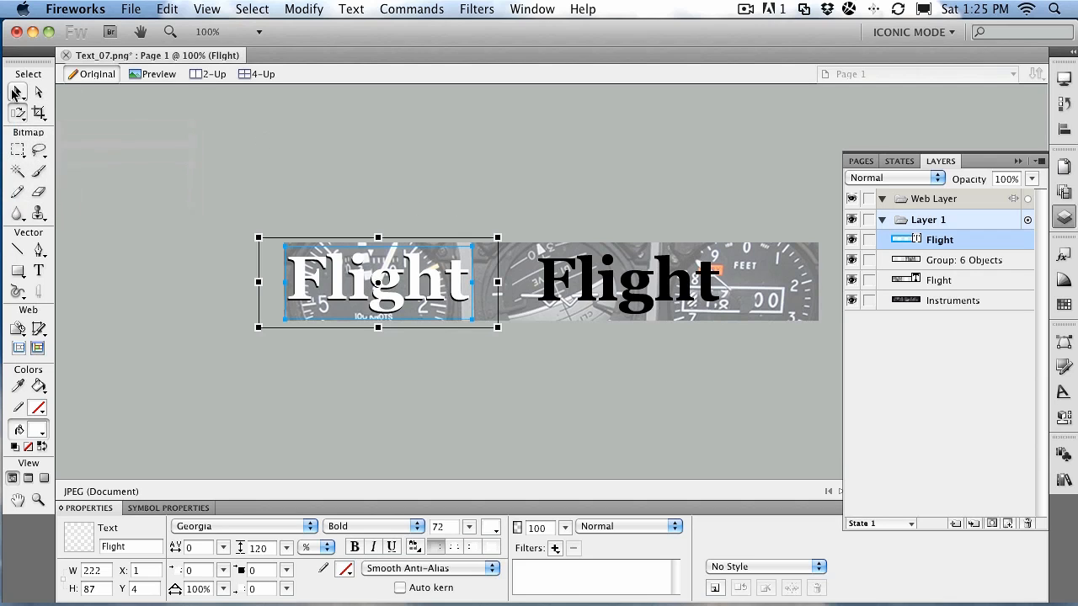
{"action": "left_click", "coordinate": [17, 93]}
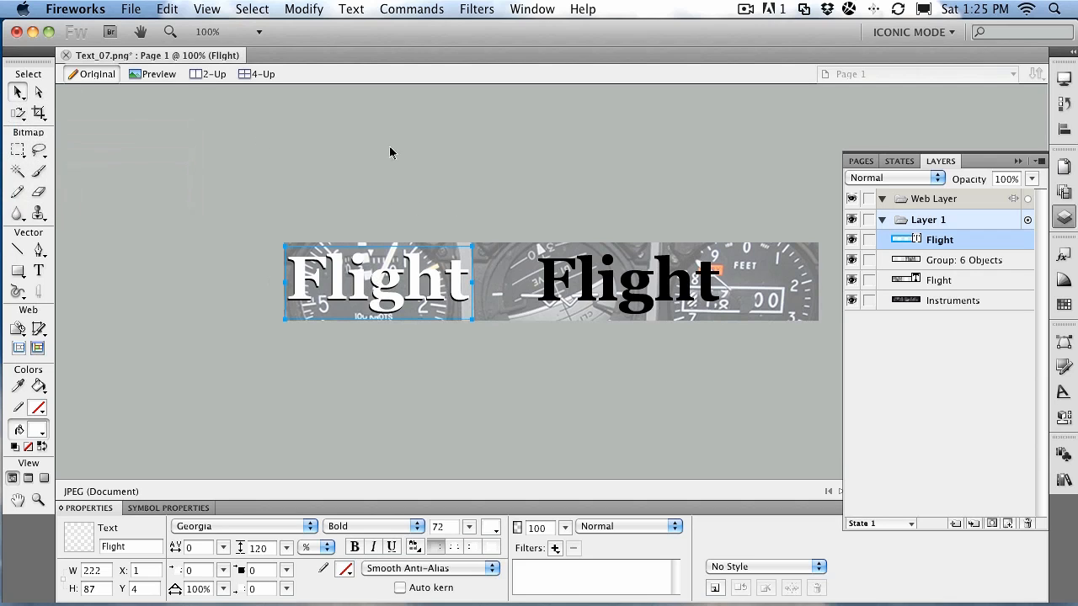
Duplicate the letter i within the path group and place the copy between the two Flight words at X 246, Y 4.
{"action": "left_click", "coordinate": [608, 292]}
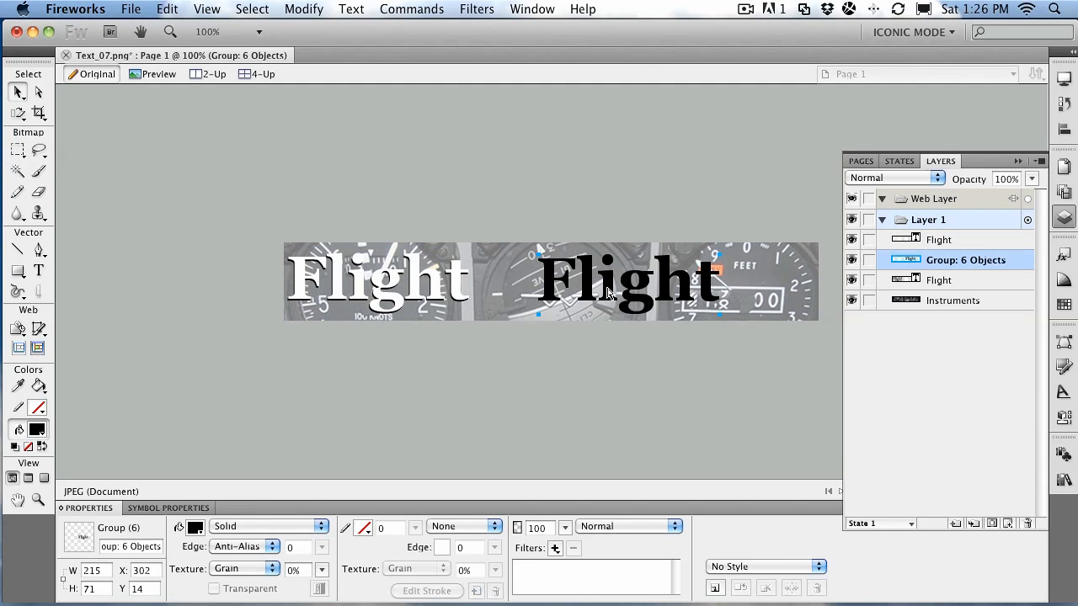
{"action": "left_click_drag", "start_coordinate": [592, 286], "coordinate": [498, 284]}
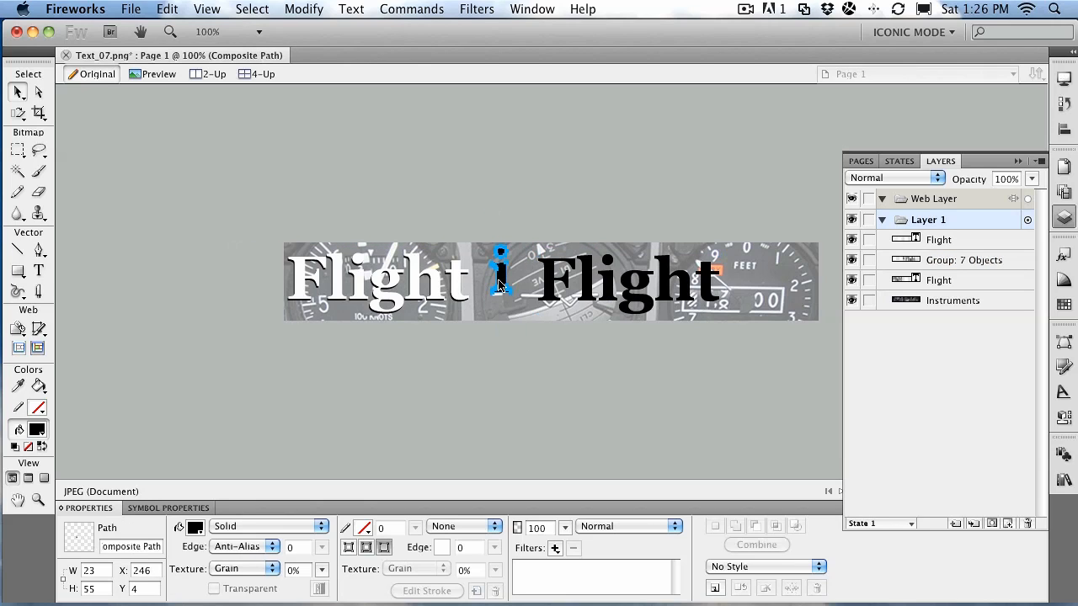